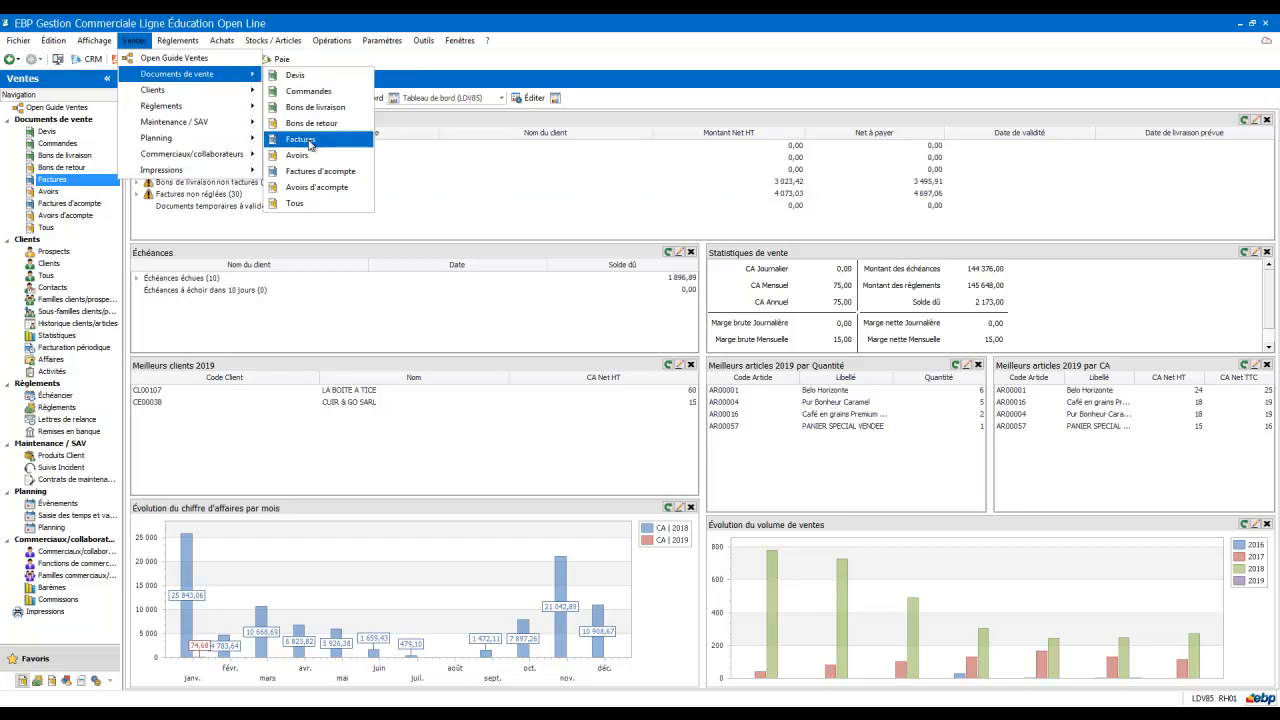
Step: Open the sales invoice list and switch it to the Défaut EXPORT view
click(310, 145)
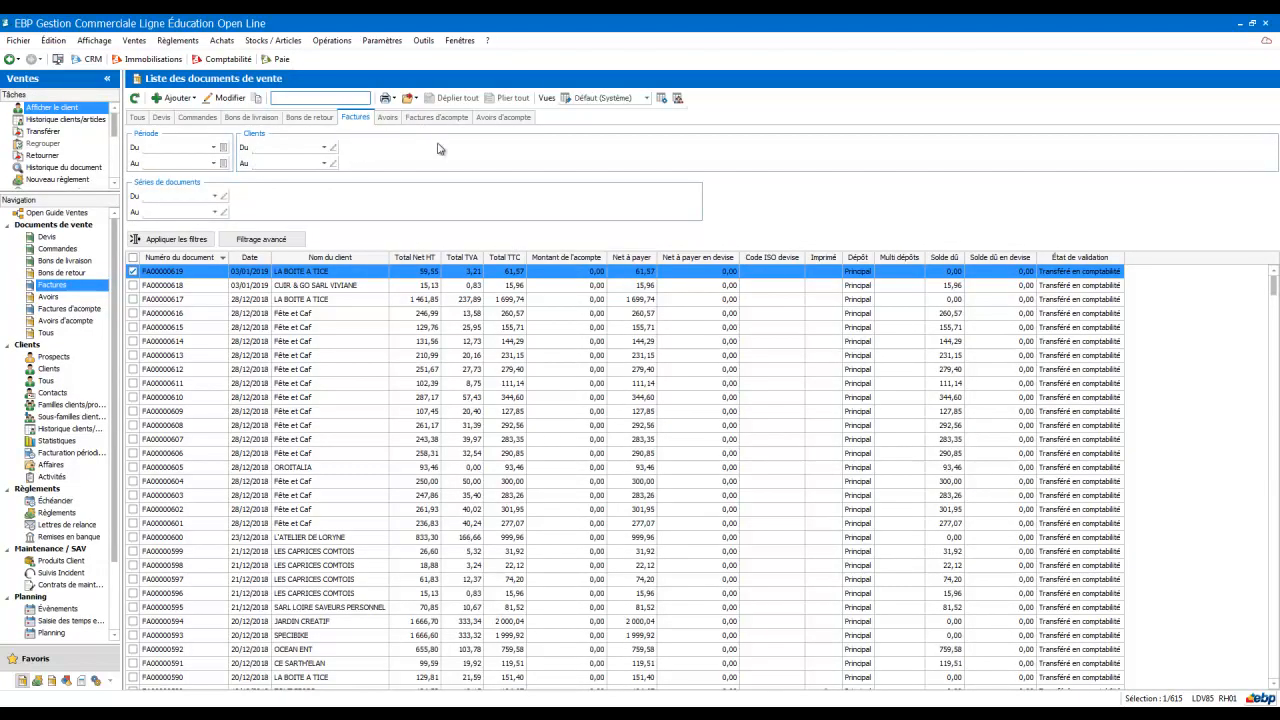
click(648, 97)
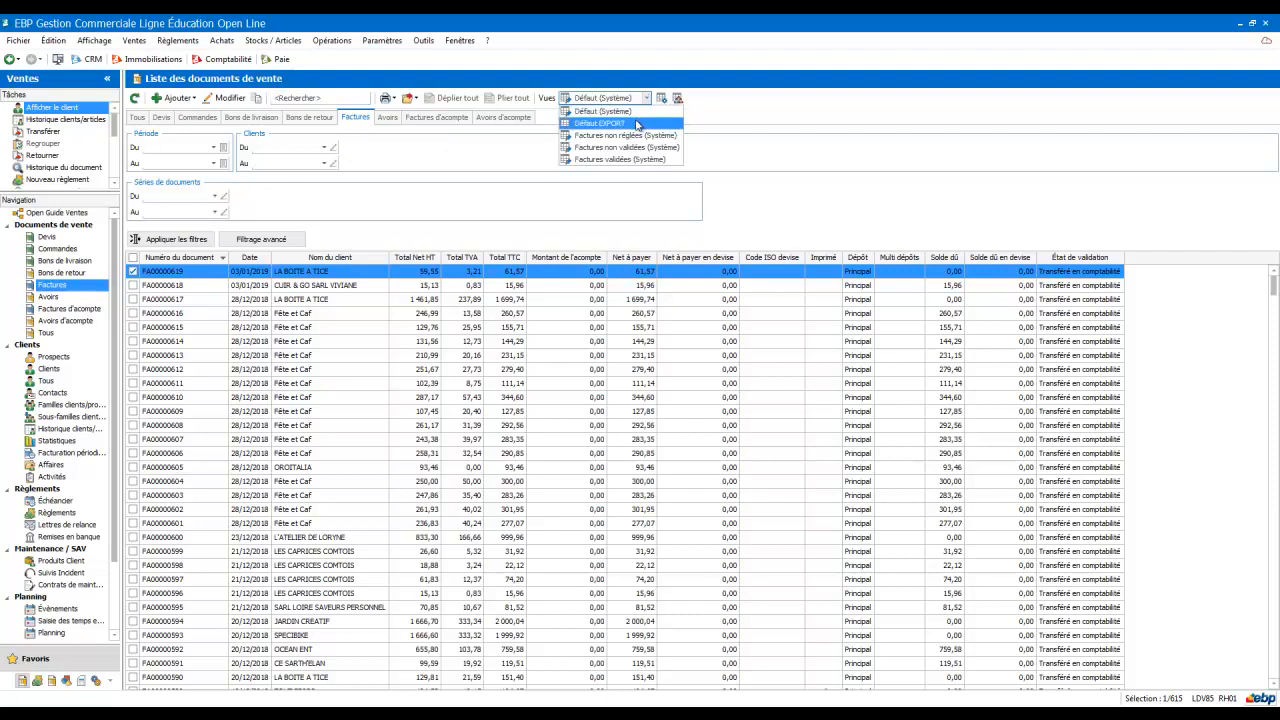
click(636, 123)
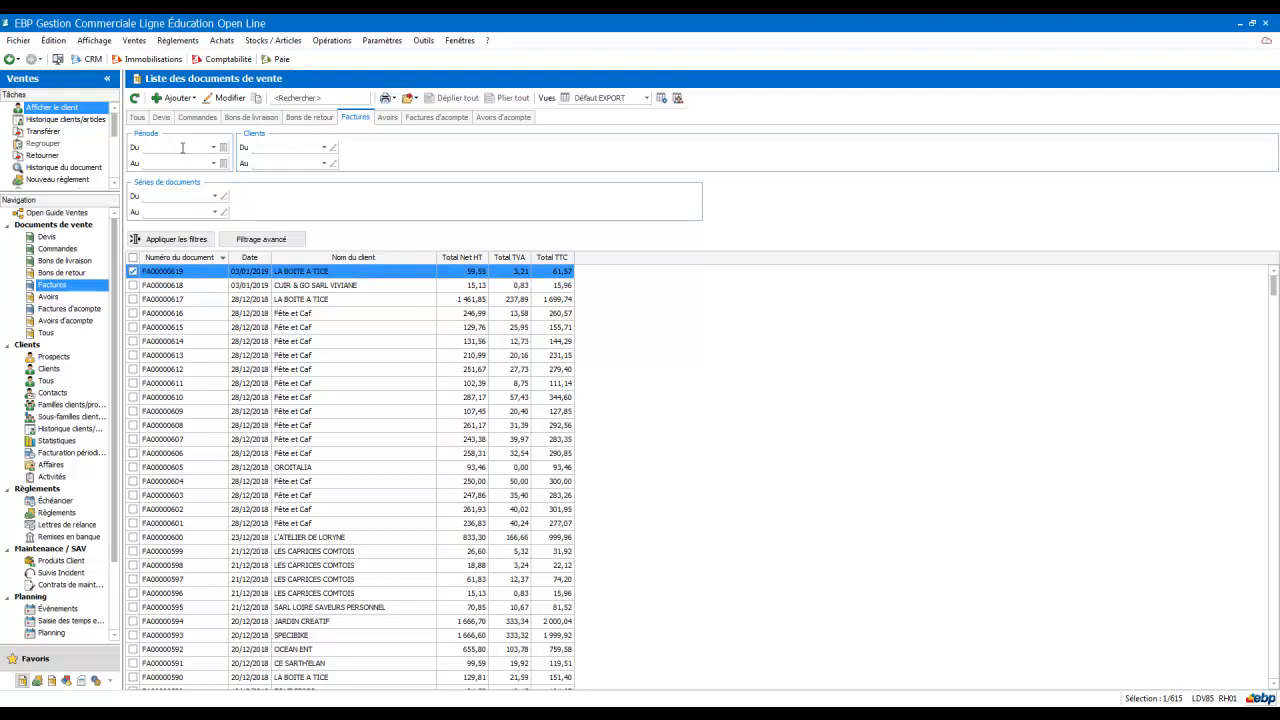
Step: Filter the invoices for the period from 01/01/2017 to 31/12/2018 and apply the filters
click(213, 150)
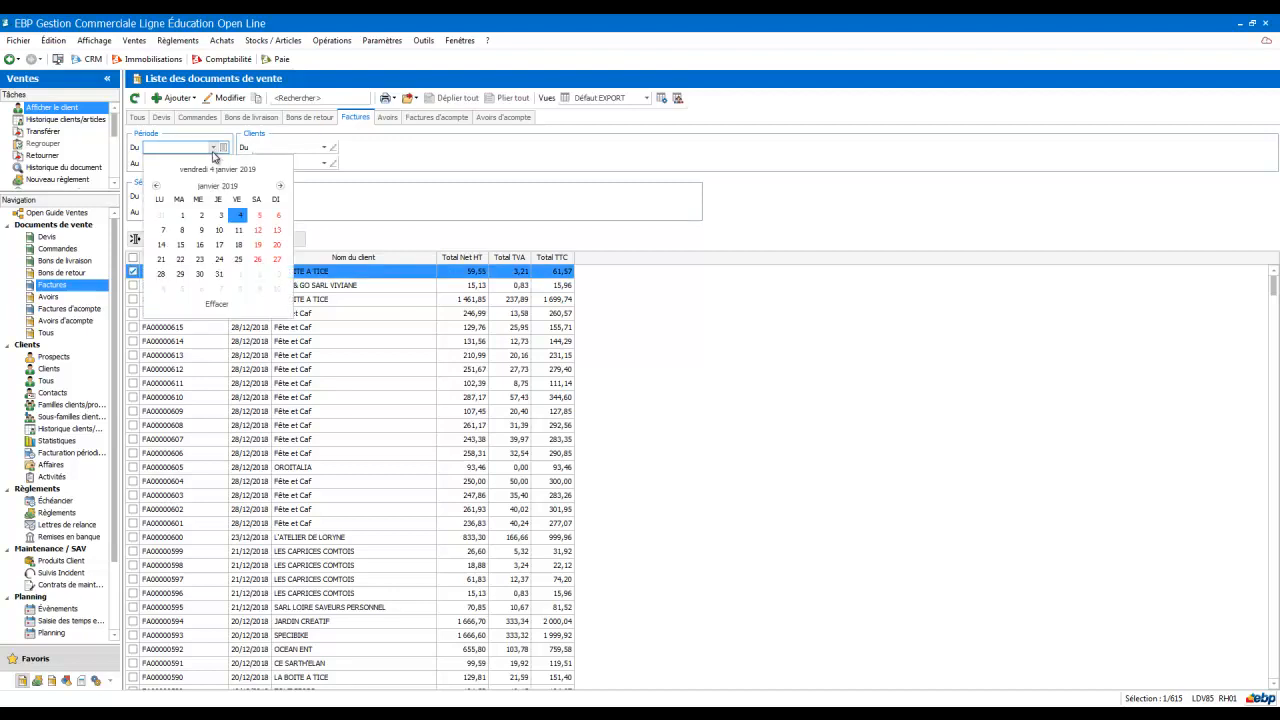
click(182, 215)
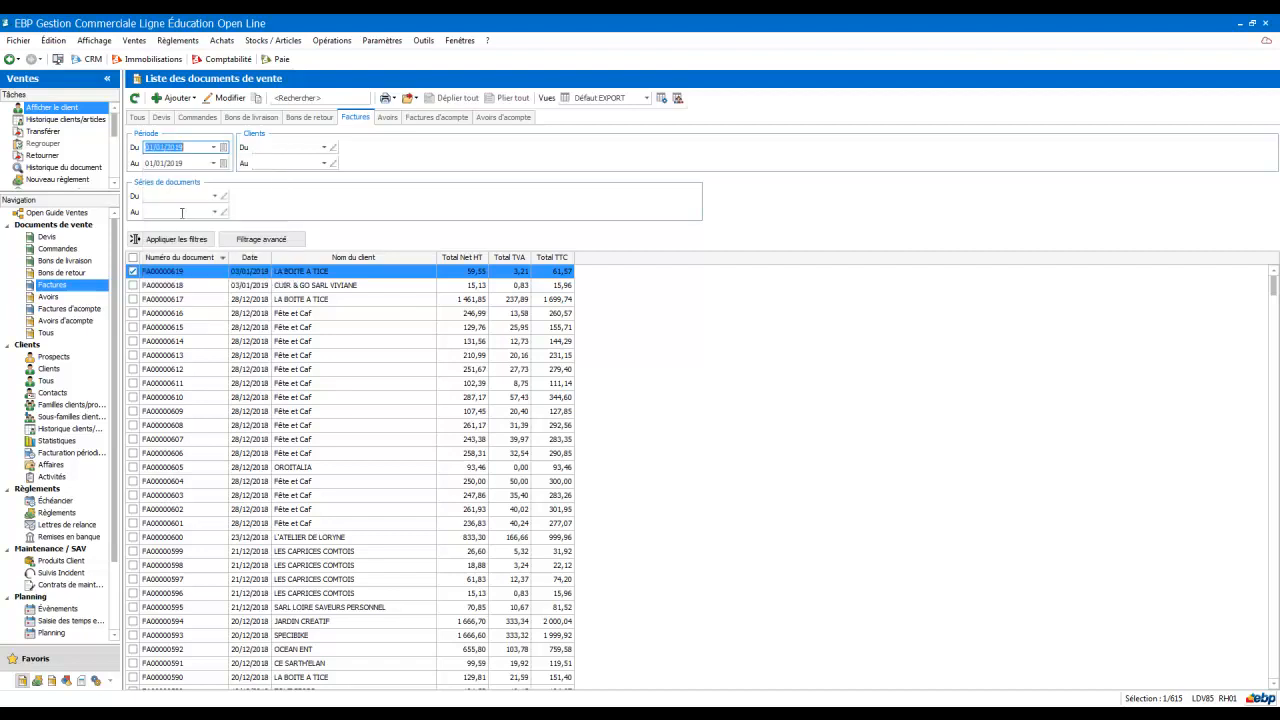
click(185, 150)
click(189, 162)
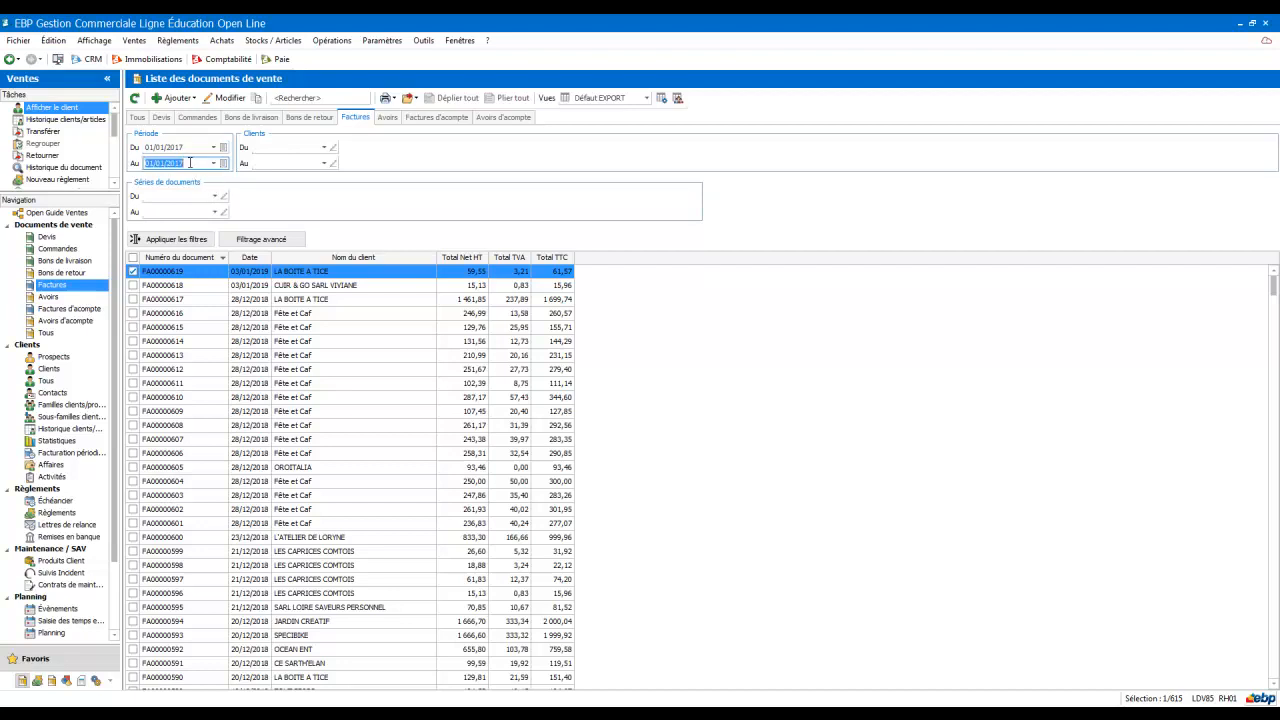
click(160, 163)
click(155, 240)
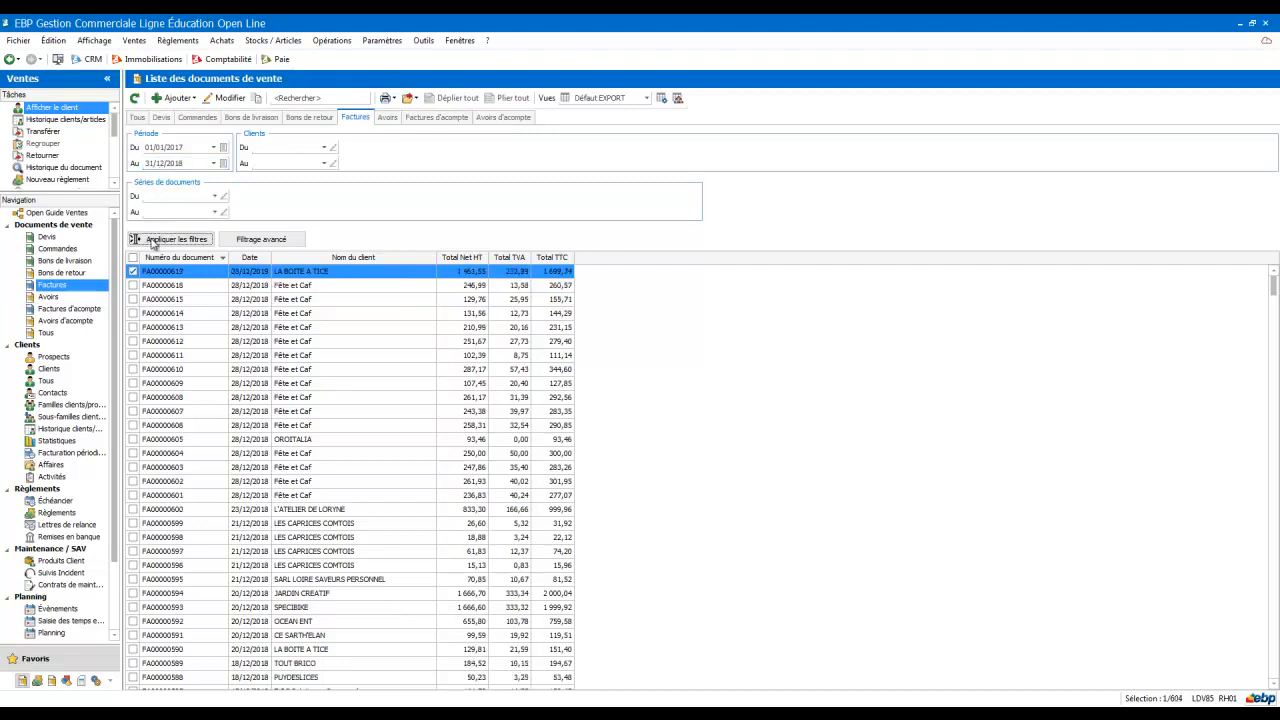
Step: Try exporting the whole invoice list to a file
click(133, 258)
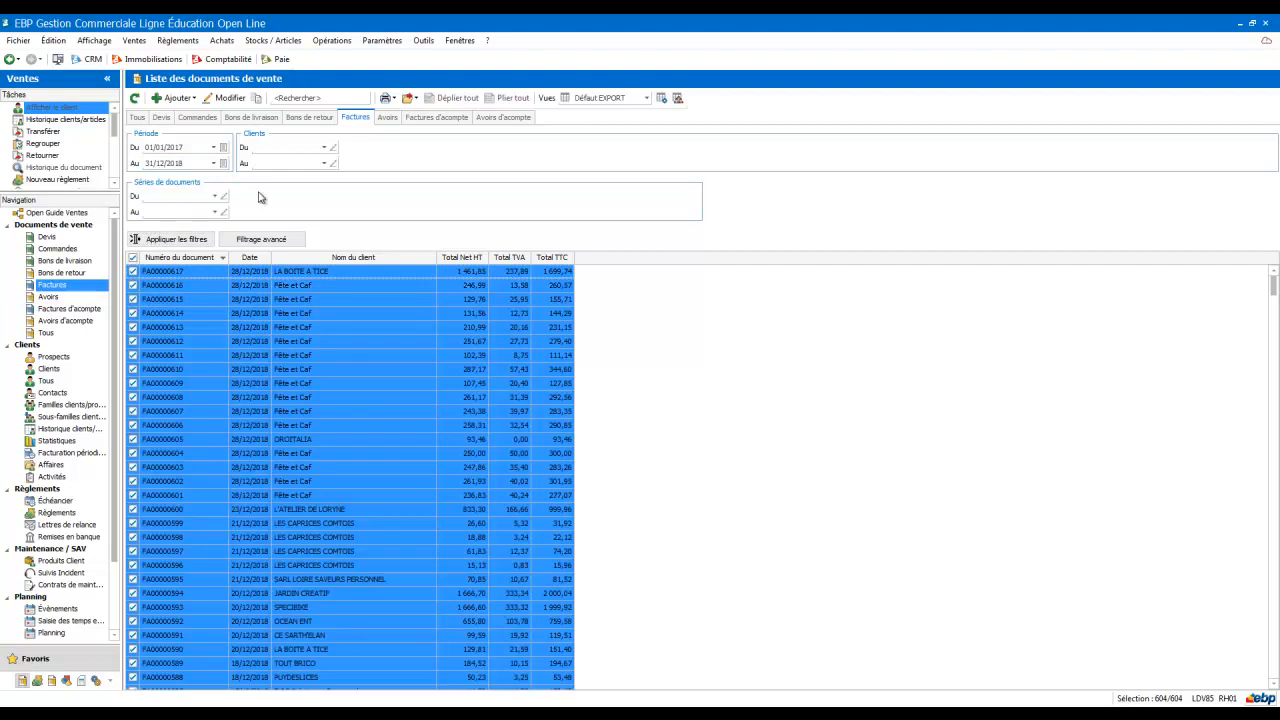
click(133, 260)
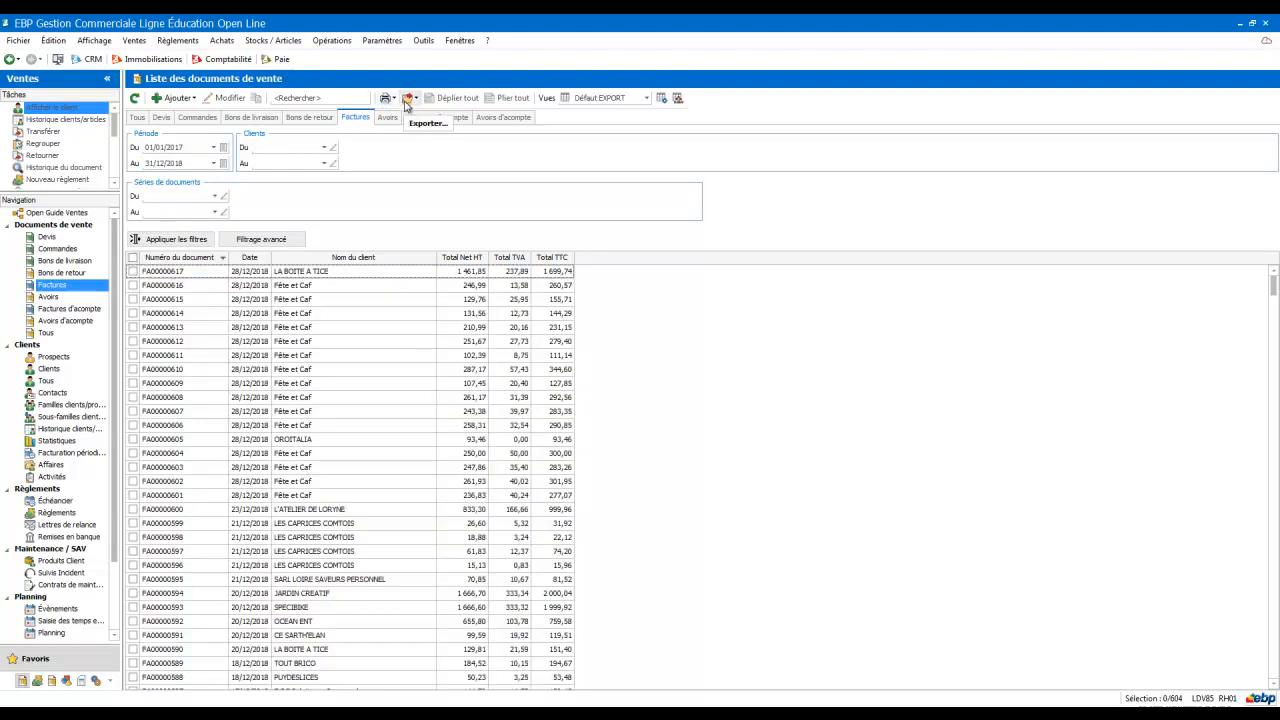
click(406, 102)
click(416, 100)
click(416, 100)
click(443, 114)
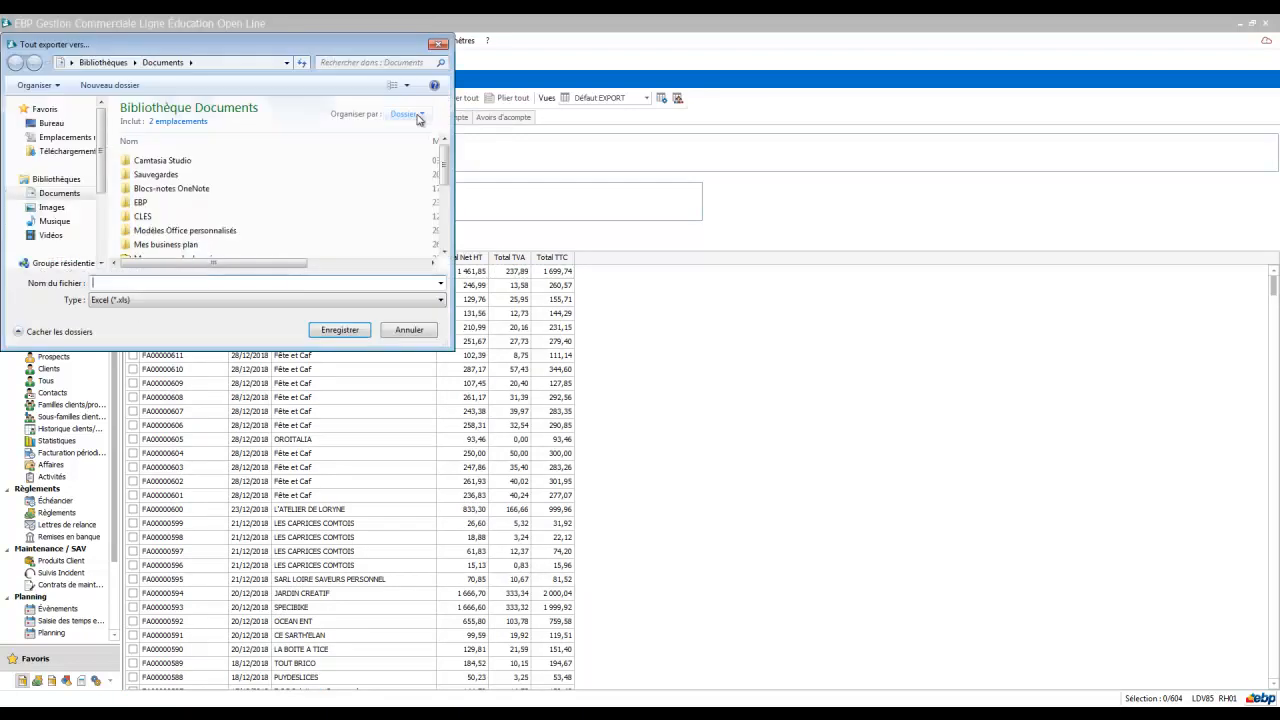
click(421, 337)
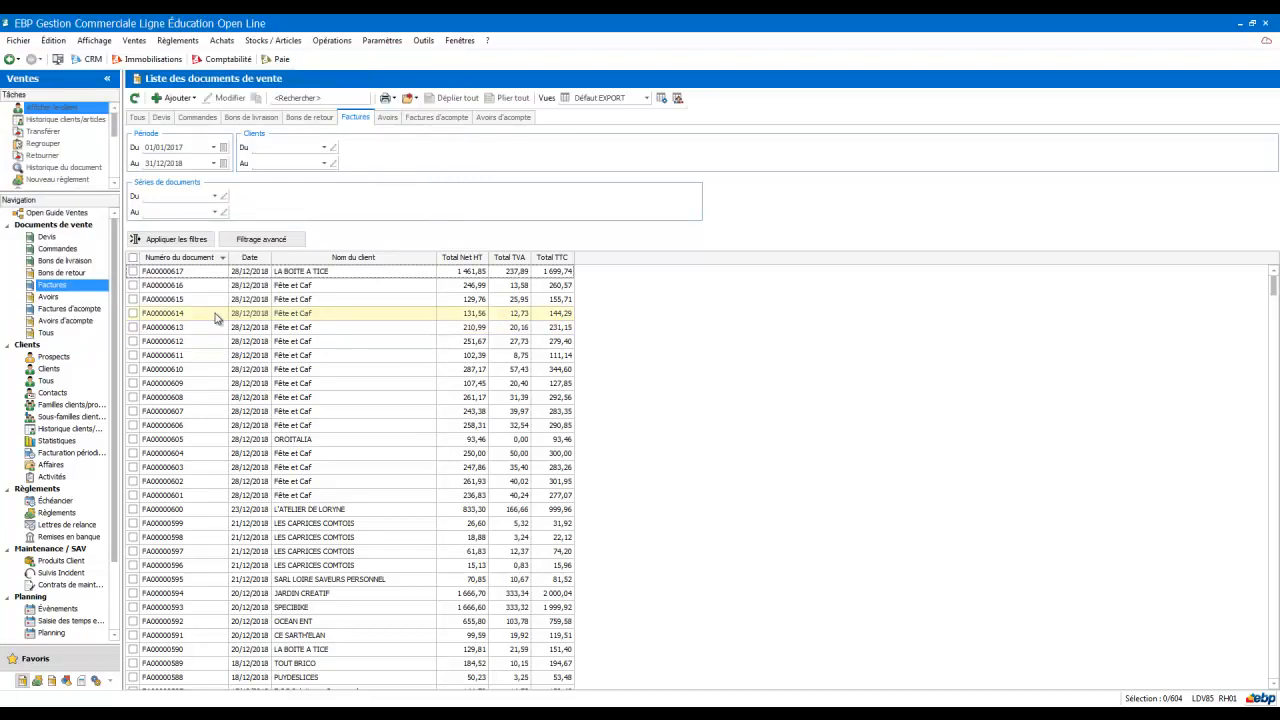
Step: Select the two most recent invoices and open the export options
click(133, 271)
click(133, 286)
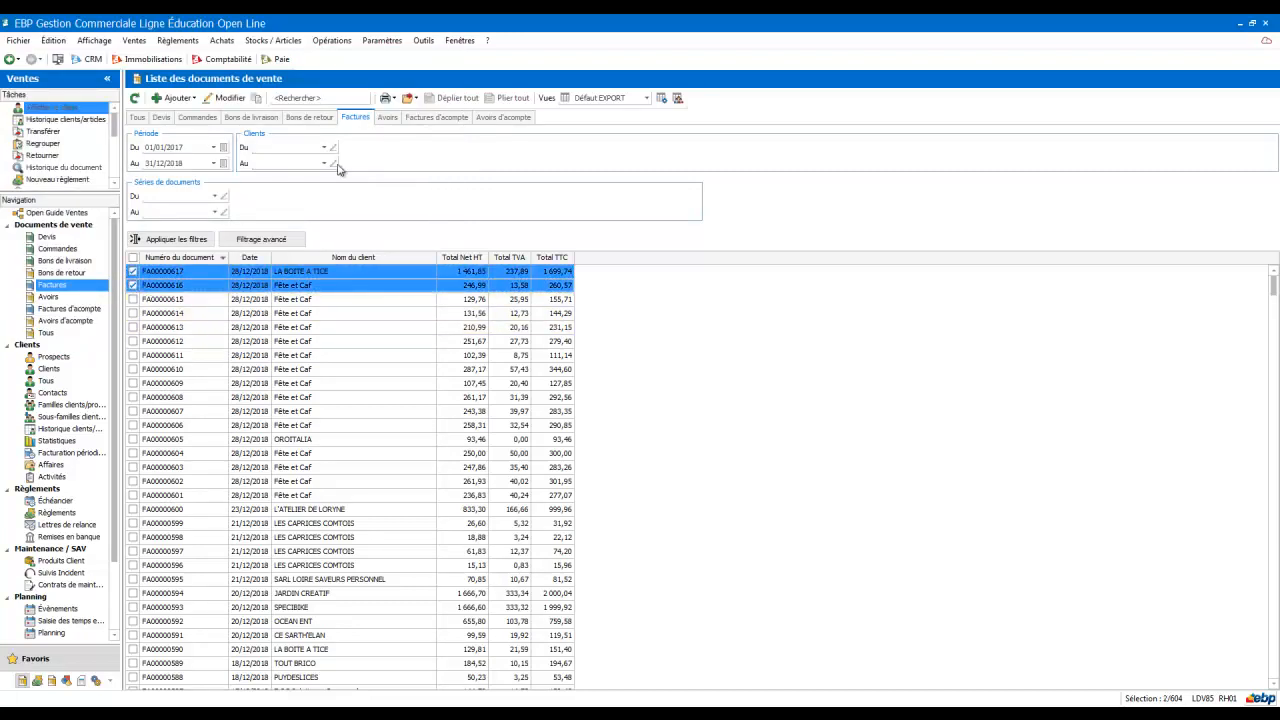
click(419, 98)
click(419, 98)
click(419, 98)
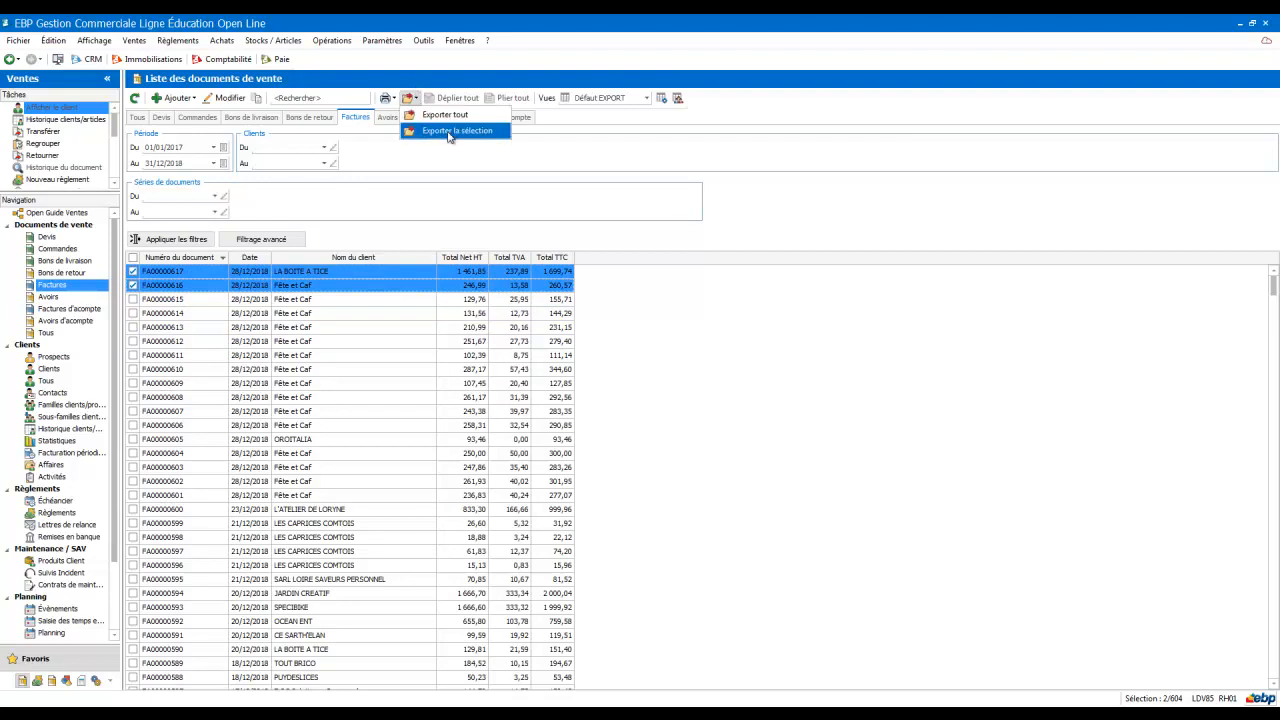
click(133, 272)
click(133, 286)
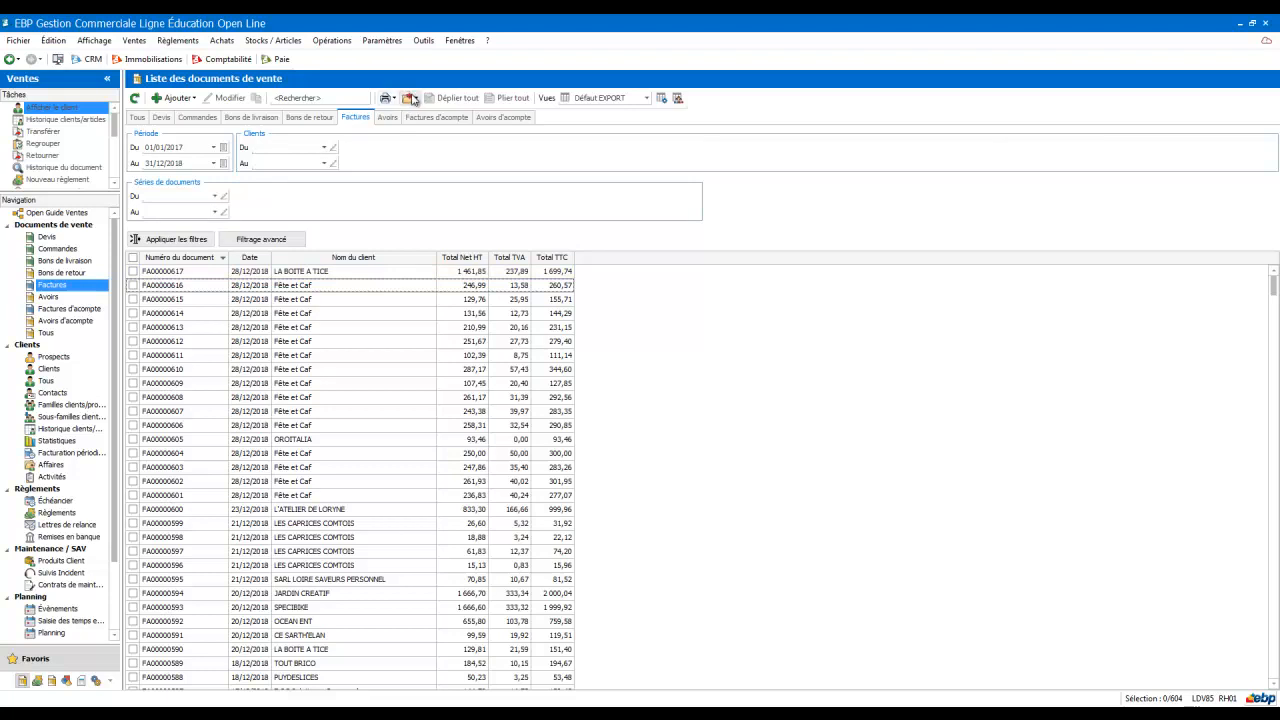
Step: Select the first invoice and expand the advanced filtering options
click(192, 240)
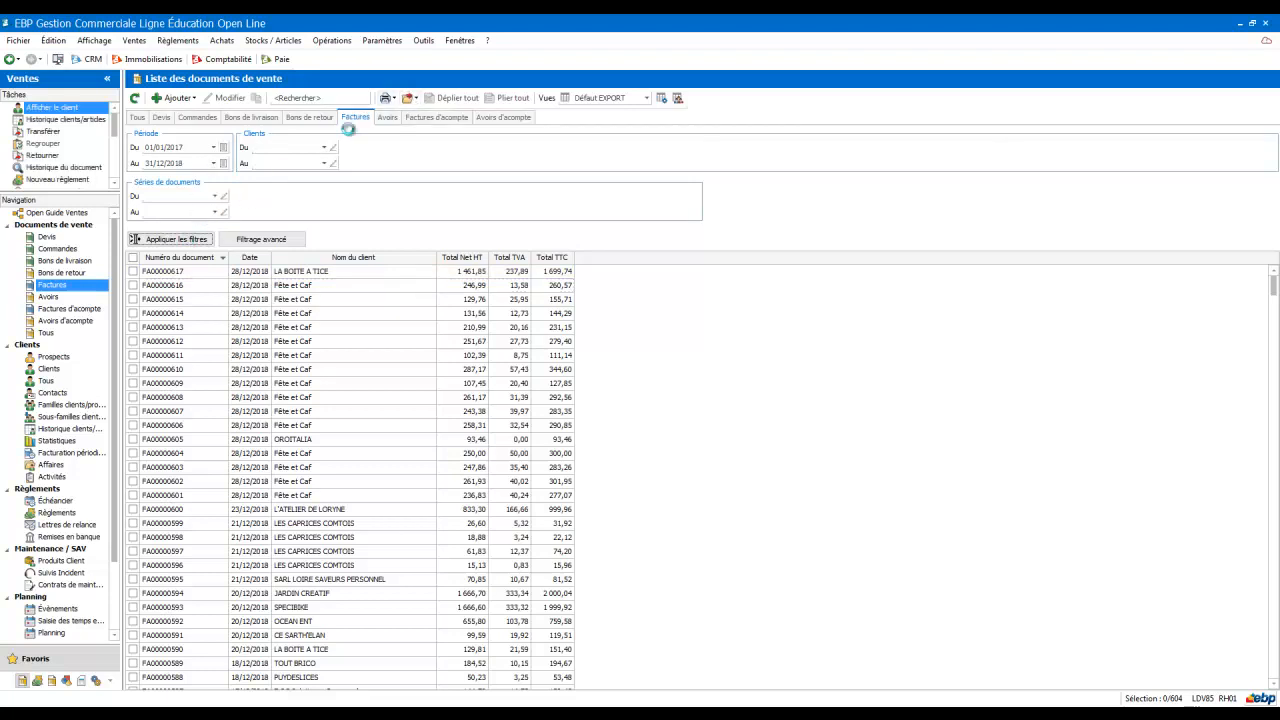
click(150, 274)
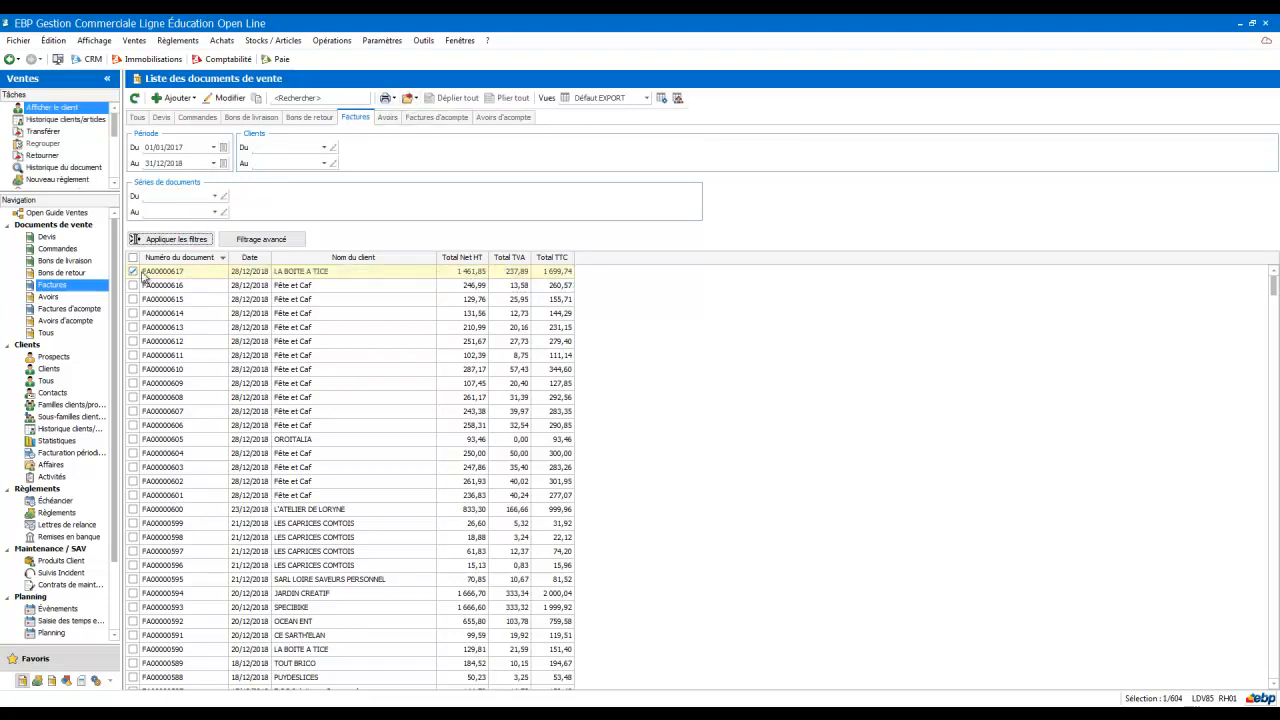
click(252, 240)
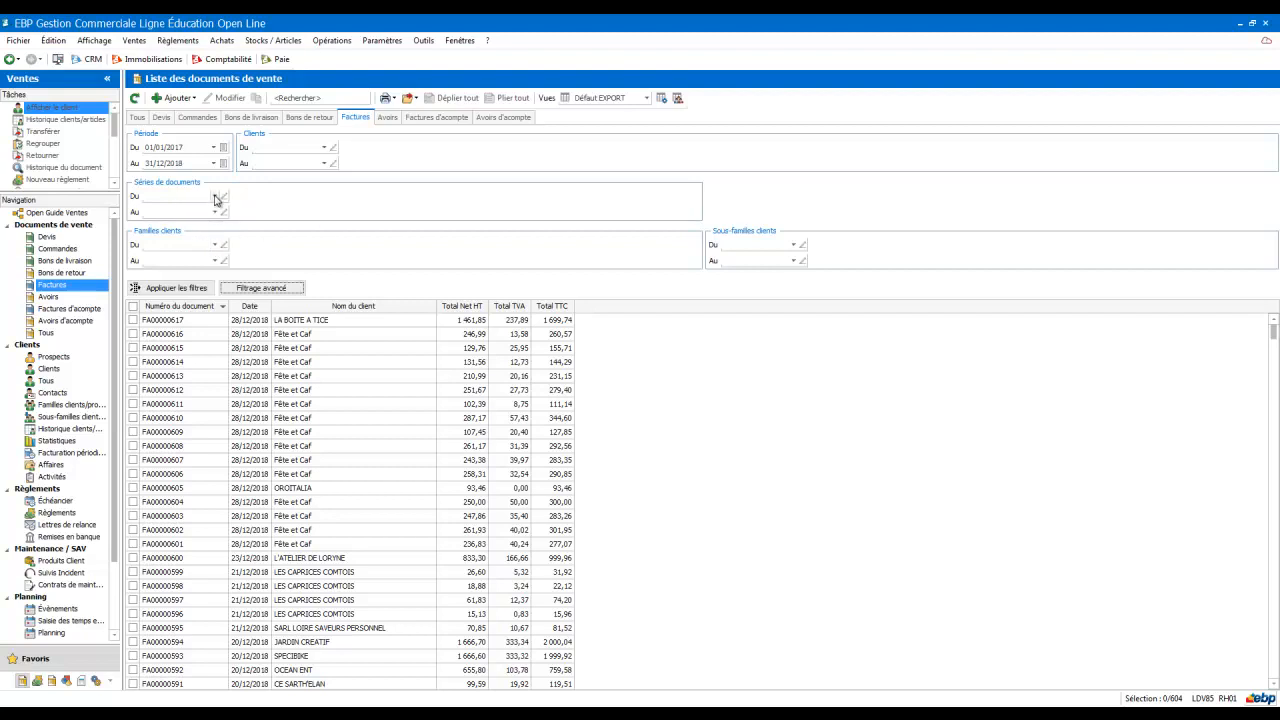
Step: Start exporting the invoice list and keep the Excel (*.xls) file type
click(411, 101)
click(428, 117)
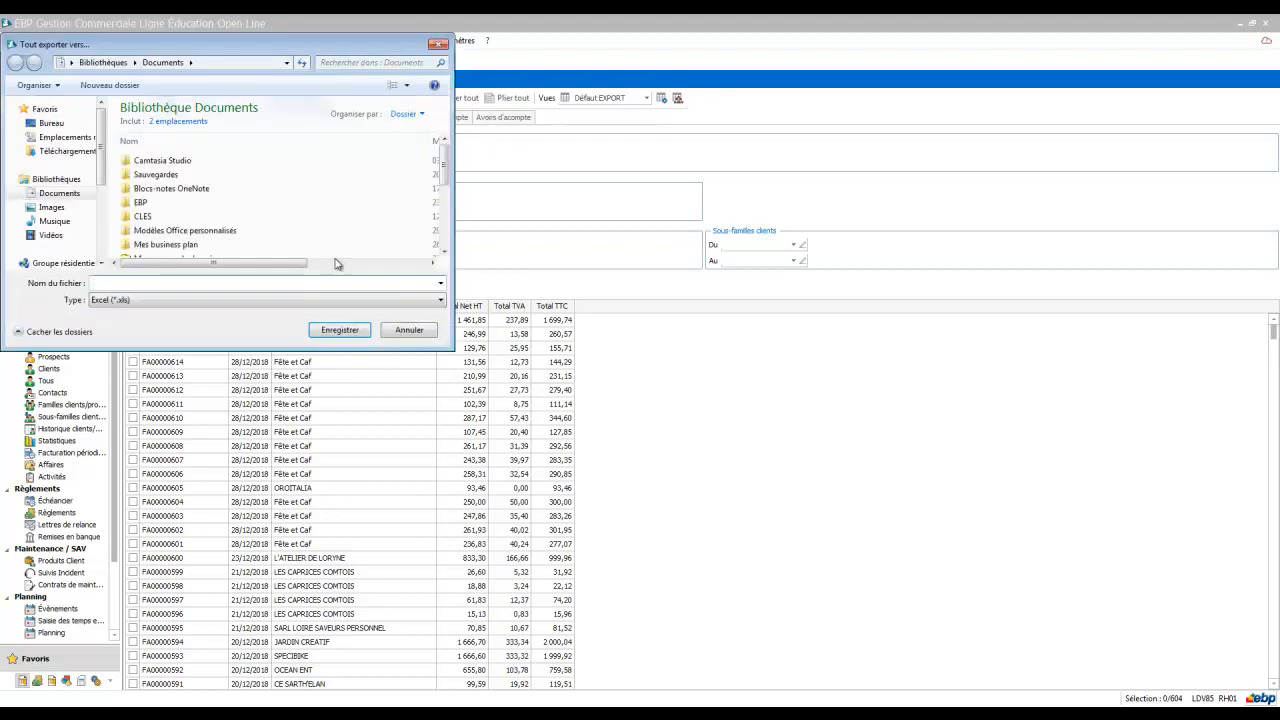
click(229, 299)
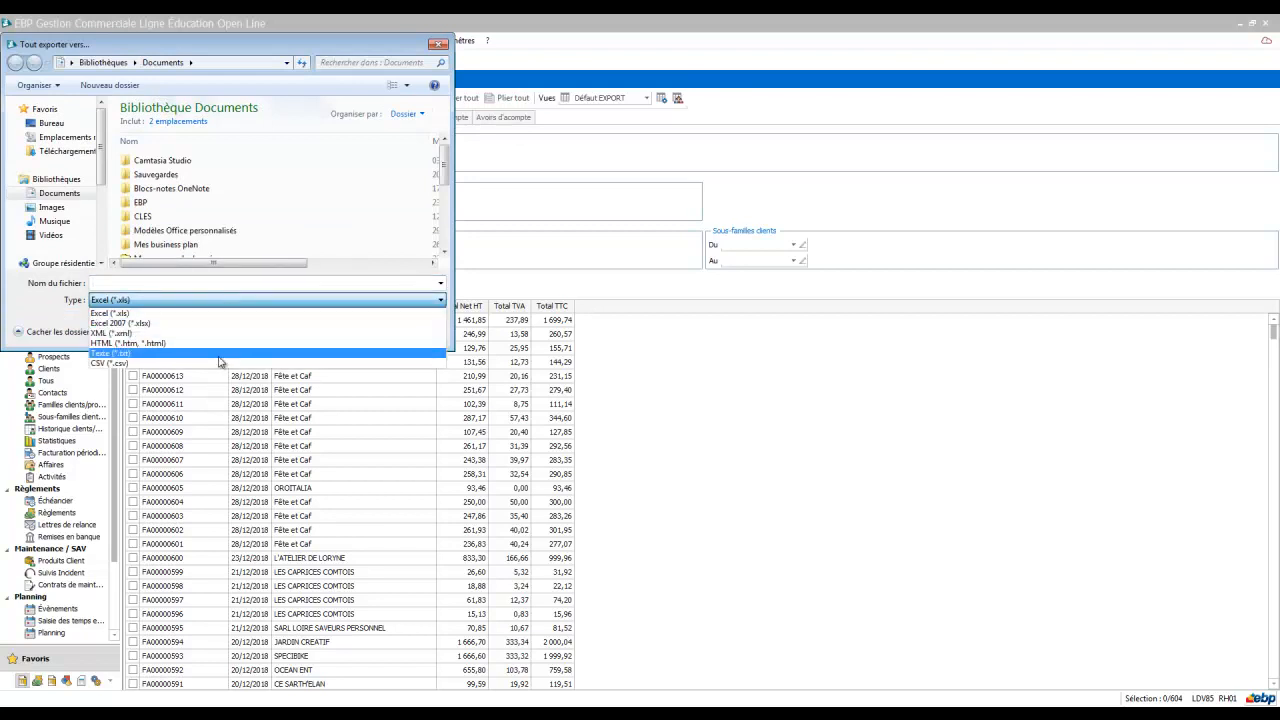
click(227, 313)
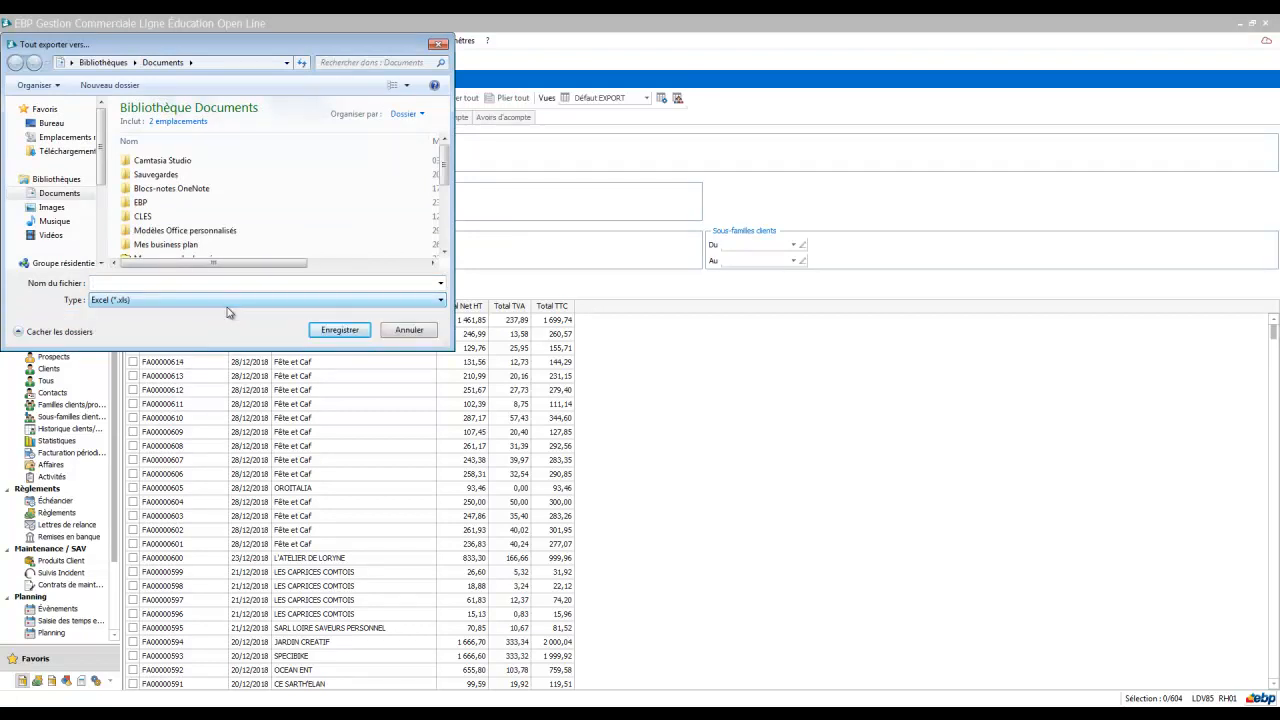
Step: Save the export as FACTURATION in the Téléchargements folder
click(70, 151)
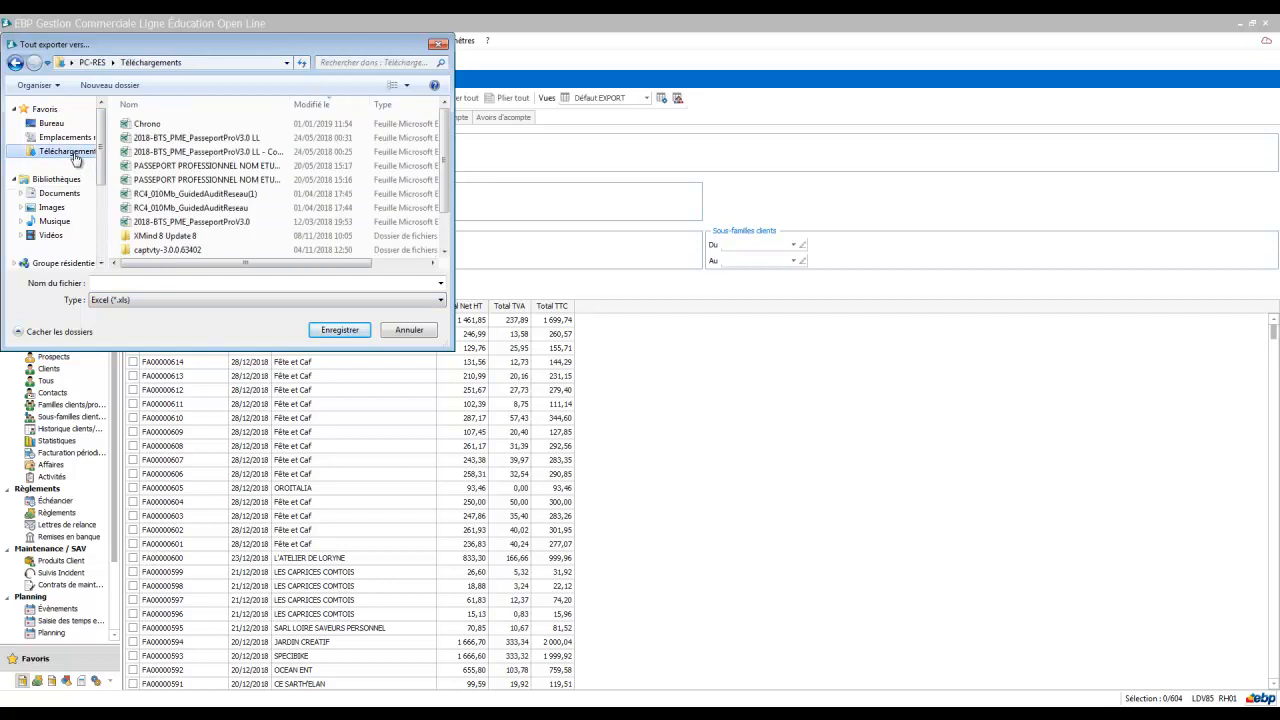
click(132, 284)
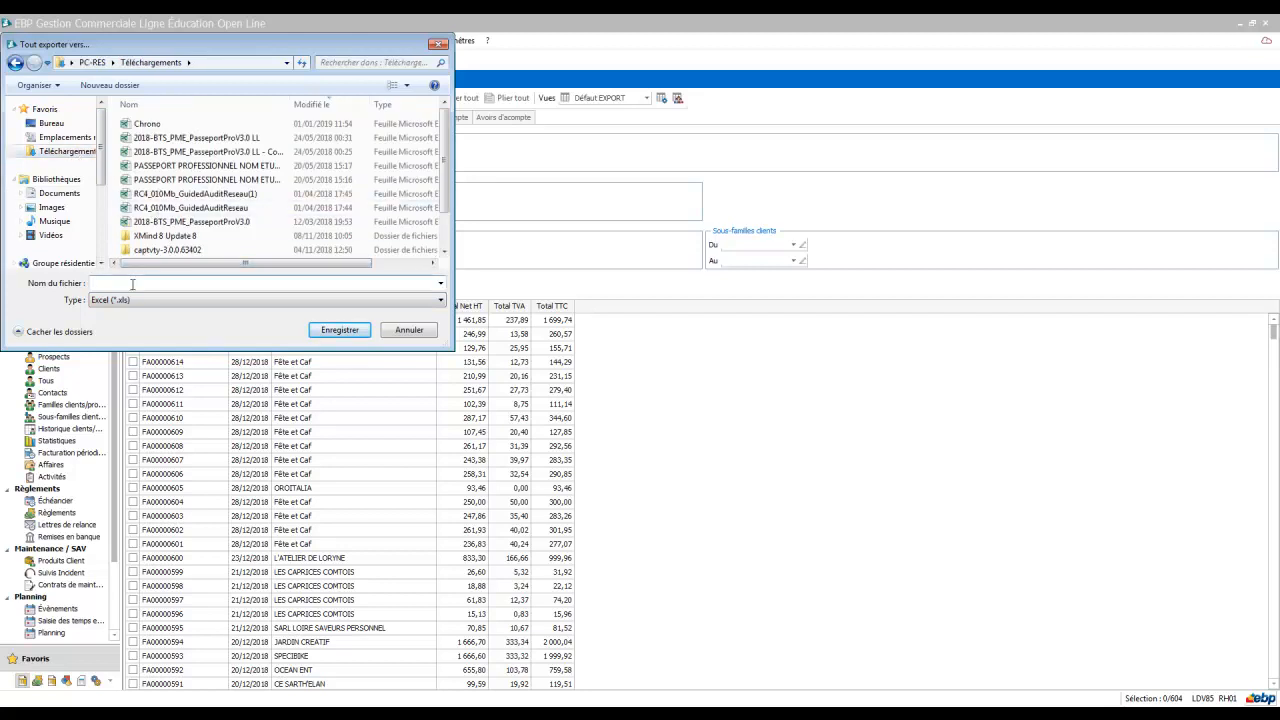
text(FACTU)
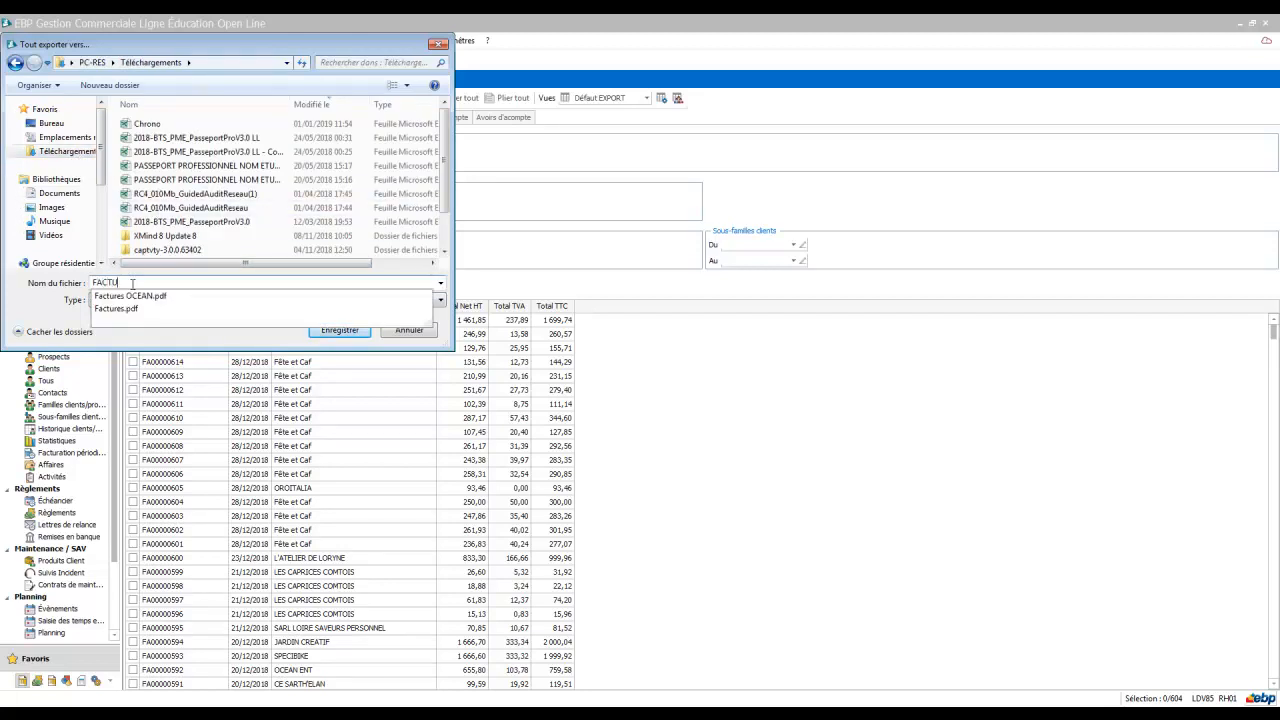
text(RATION)
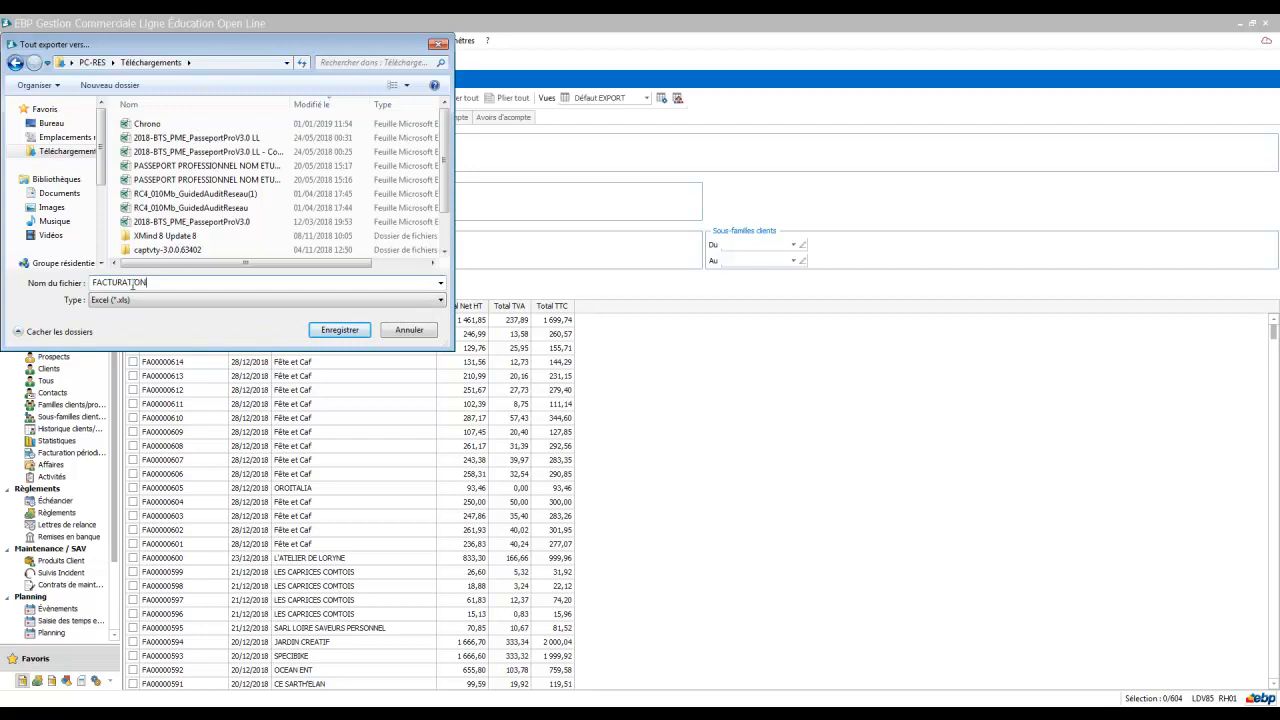
key(Return)
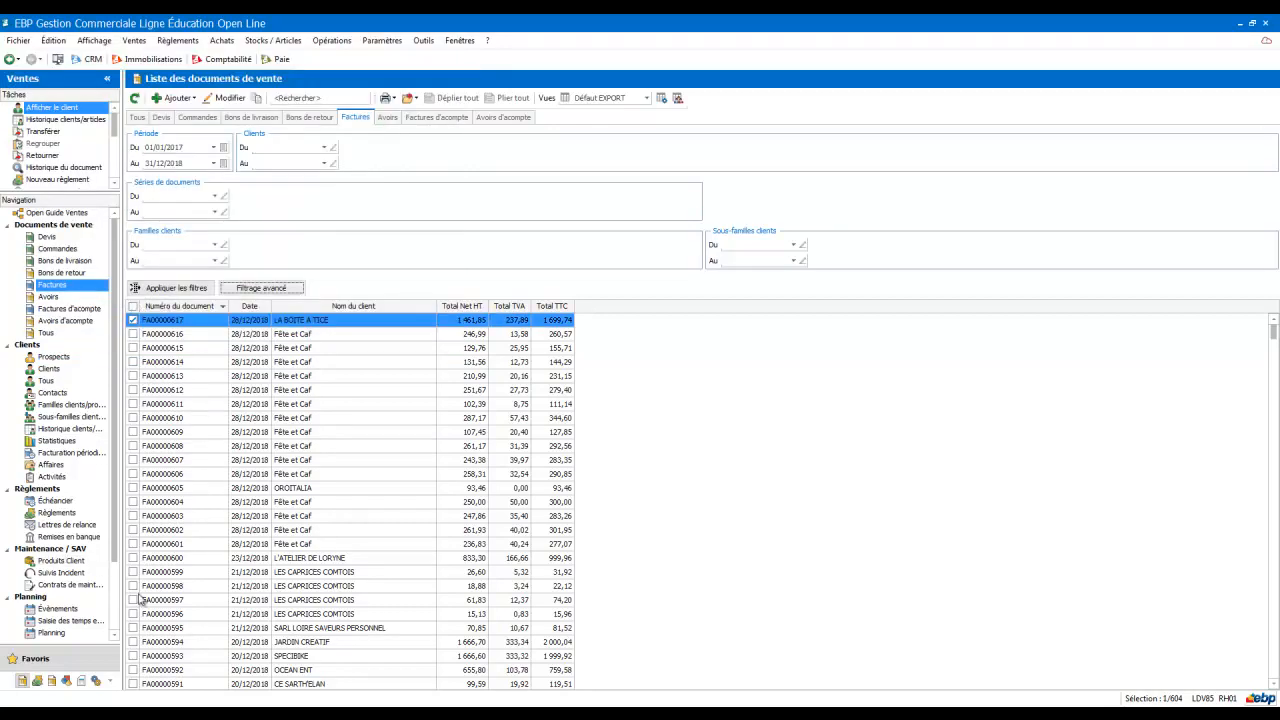
Step: Open the exported FACTURATION file from the Téléchargements folder in Excel
click(62, 714)
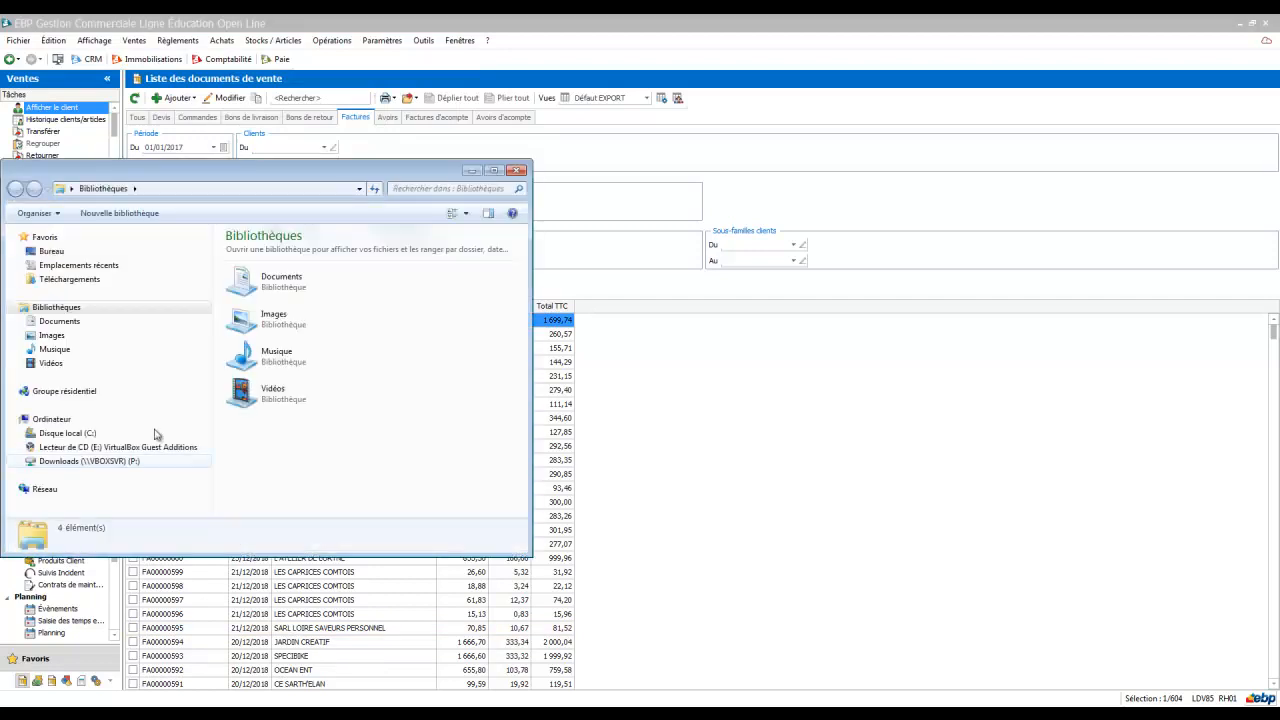
click(124, 280)
click(258, 252)
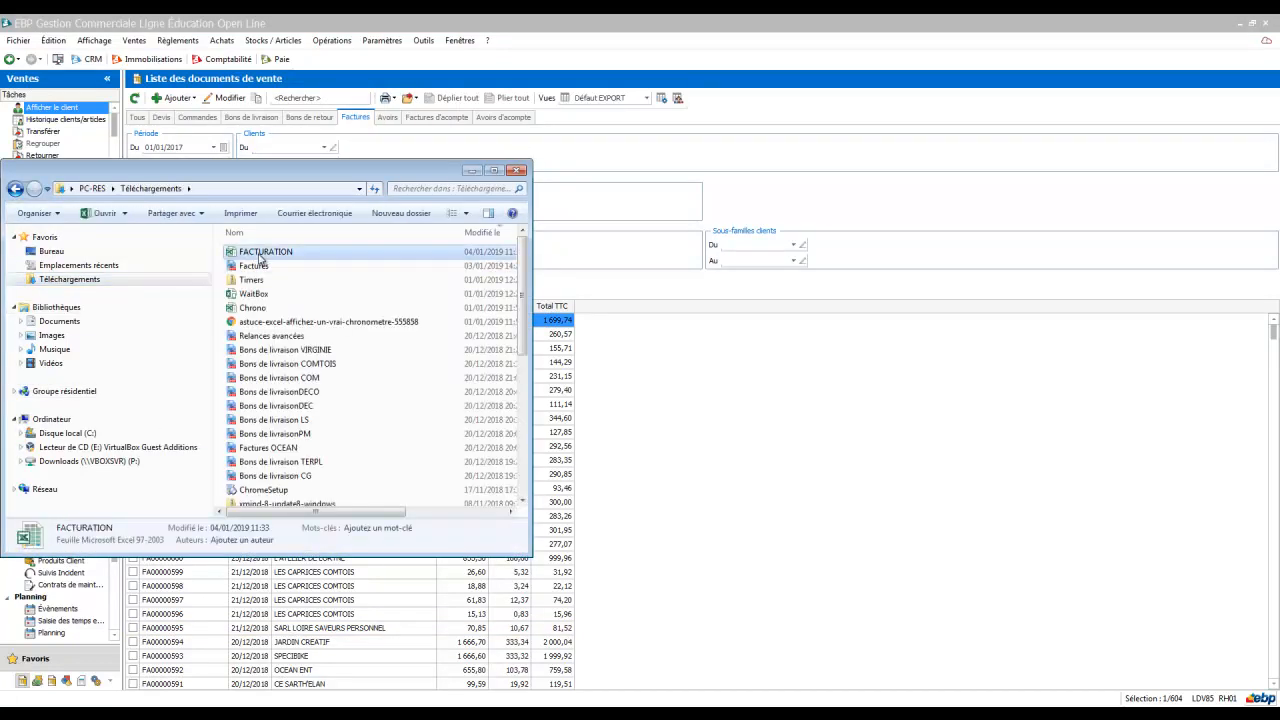
click(470, 171)
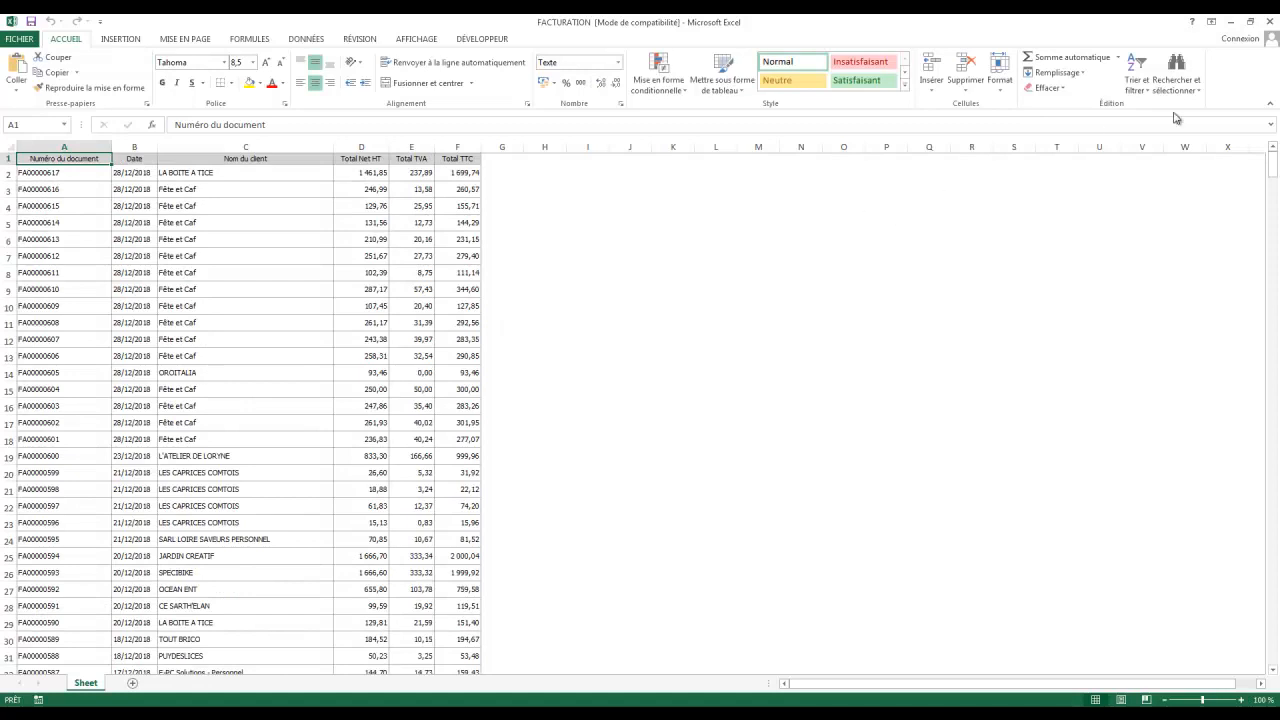
Step: Return to the sales software, open the client list and switch it to the Adresse LDV85 view
click(1231, 21)
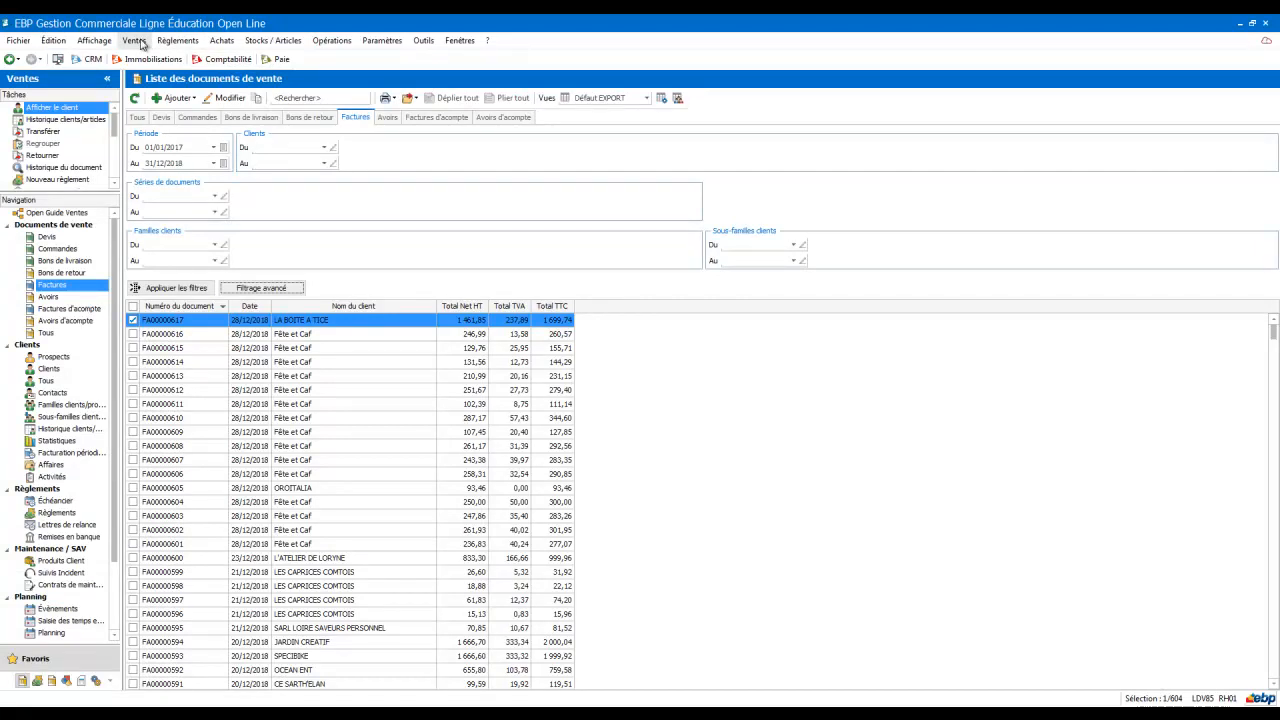
click(136, 41)
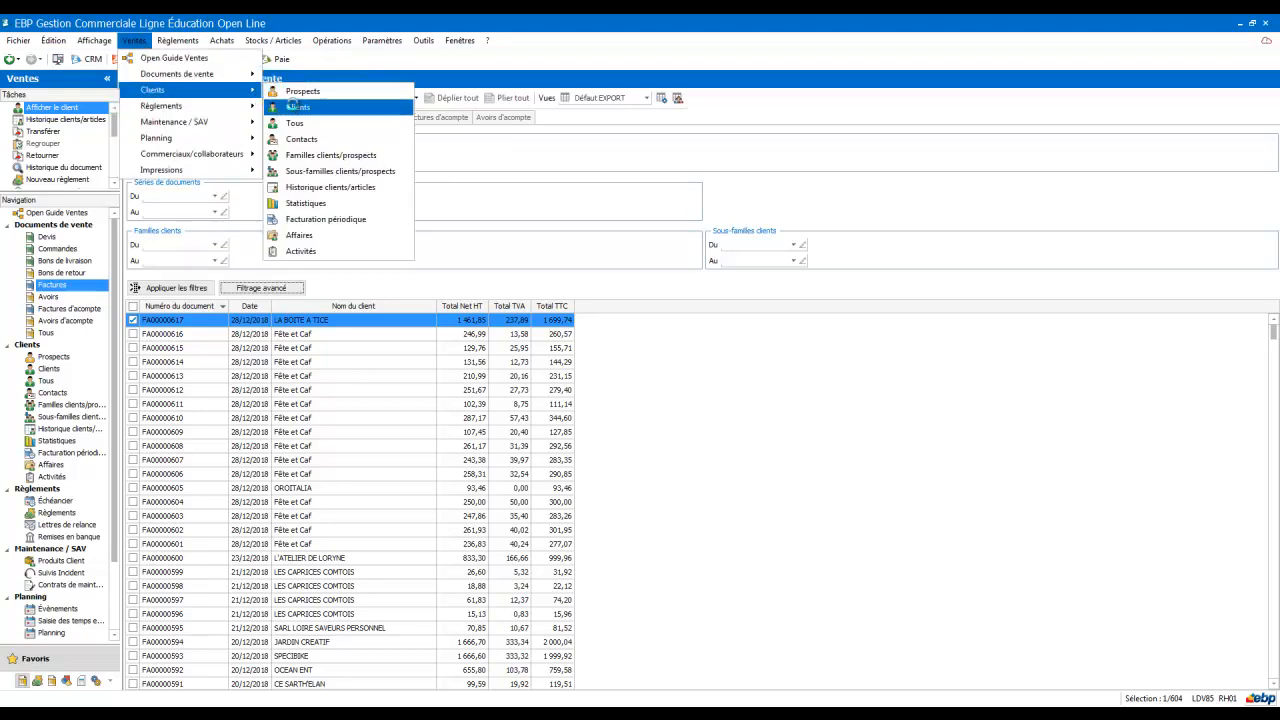
click(295, 105)
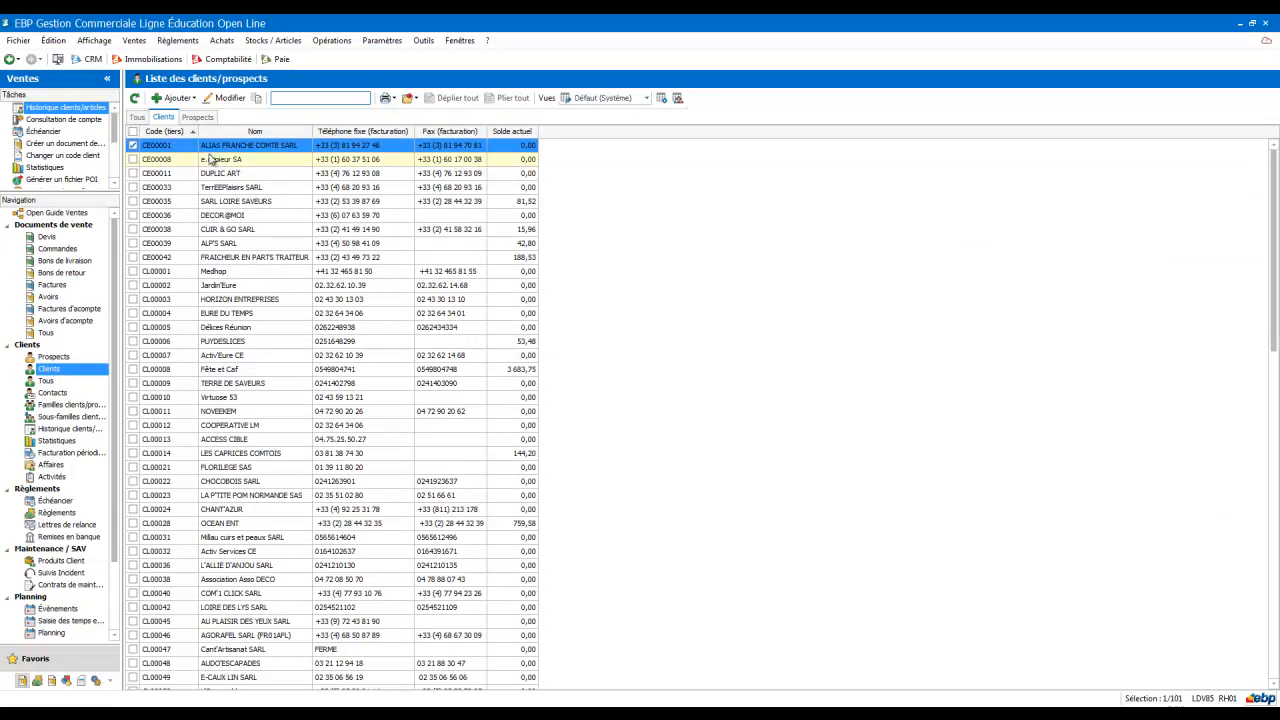
click(647, 98)
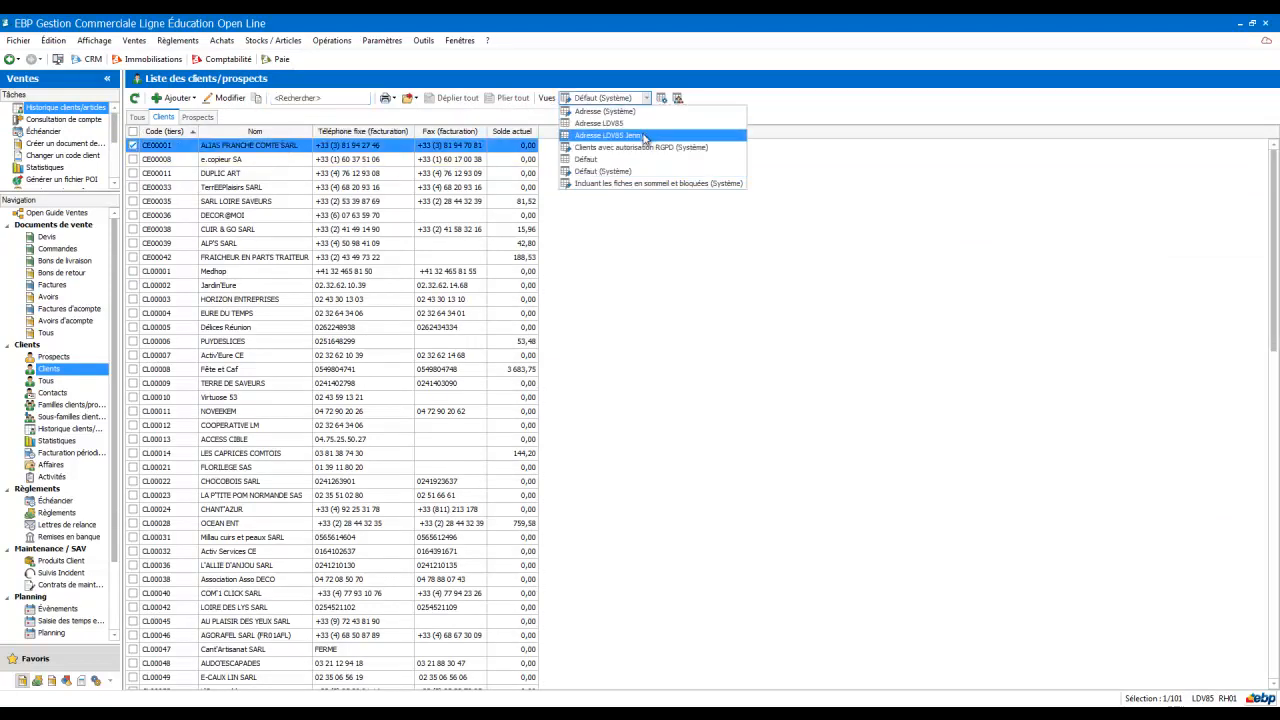
click(645, 136)
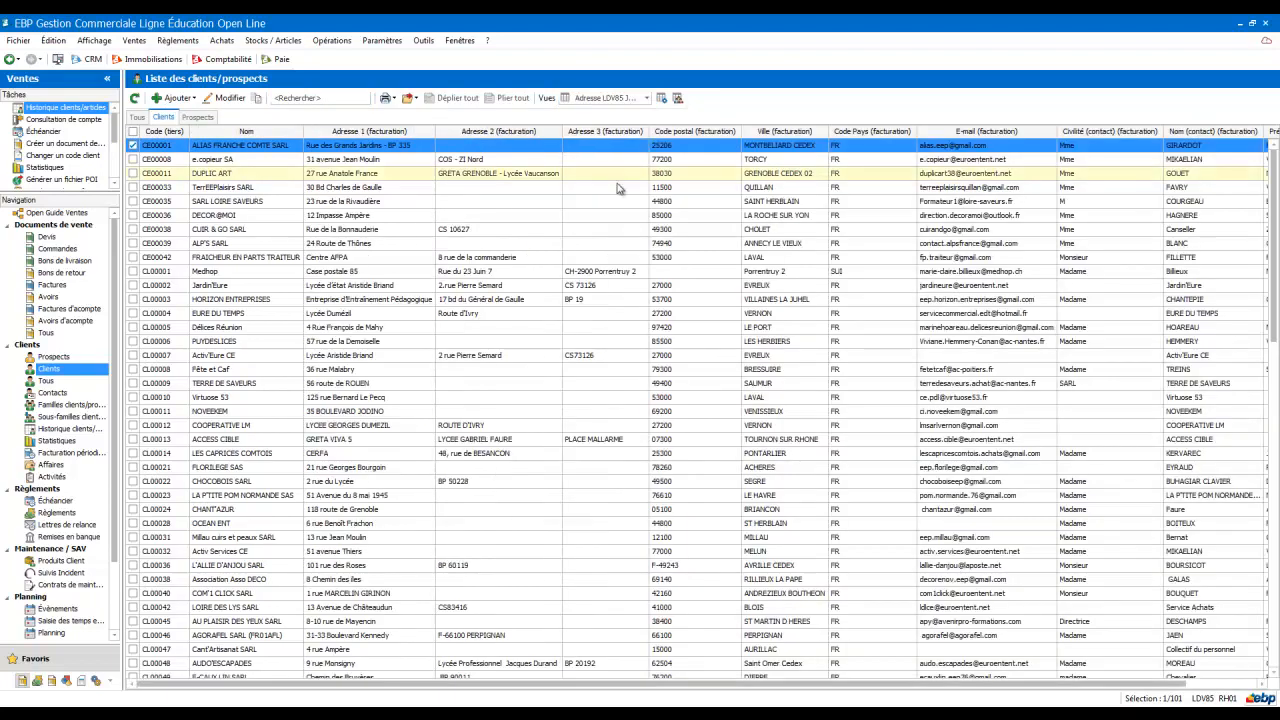
Step: Scroll across the client list's address and contact columns
click(408, 98)
click(408, 98)
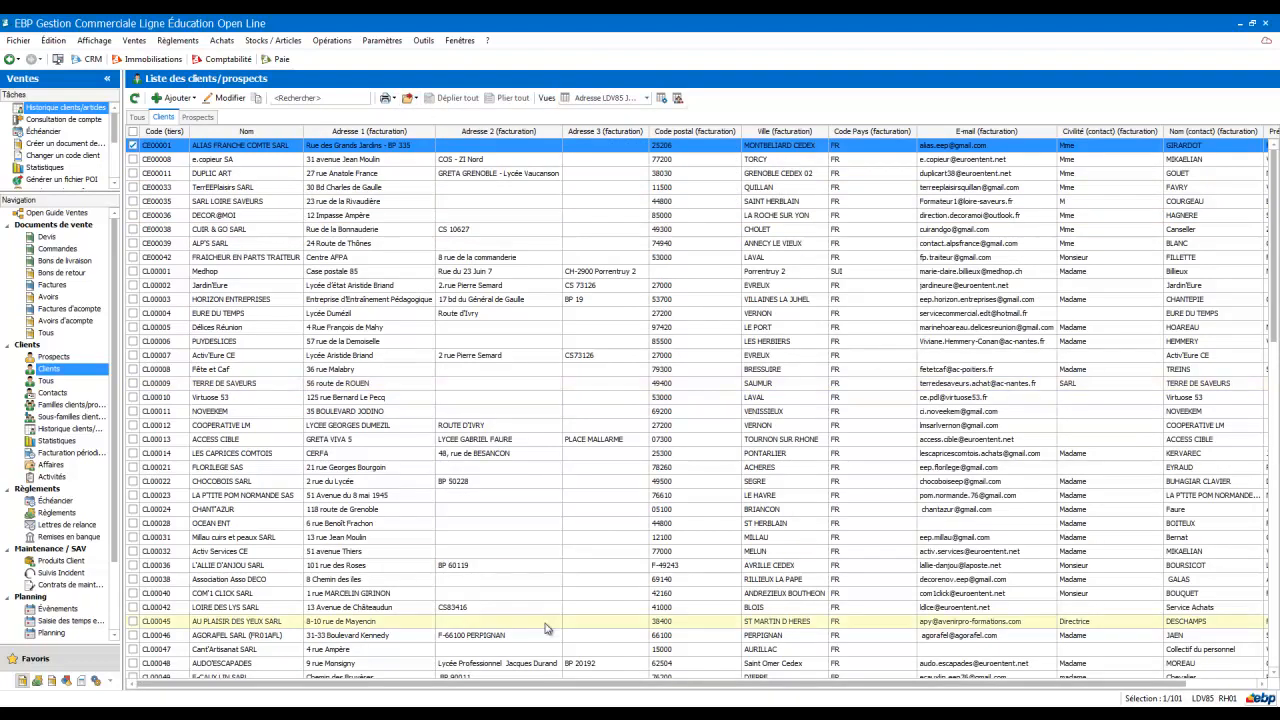
drag(545, 690, 622, 690)
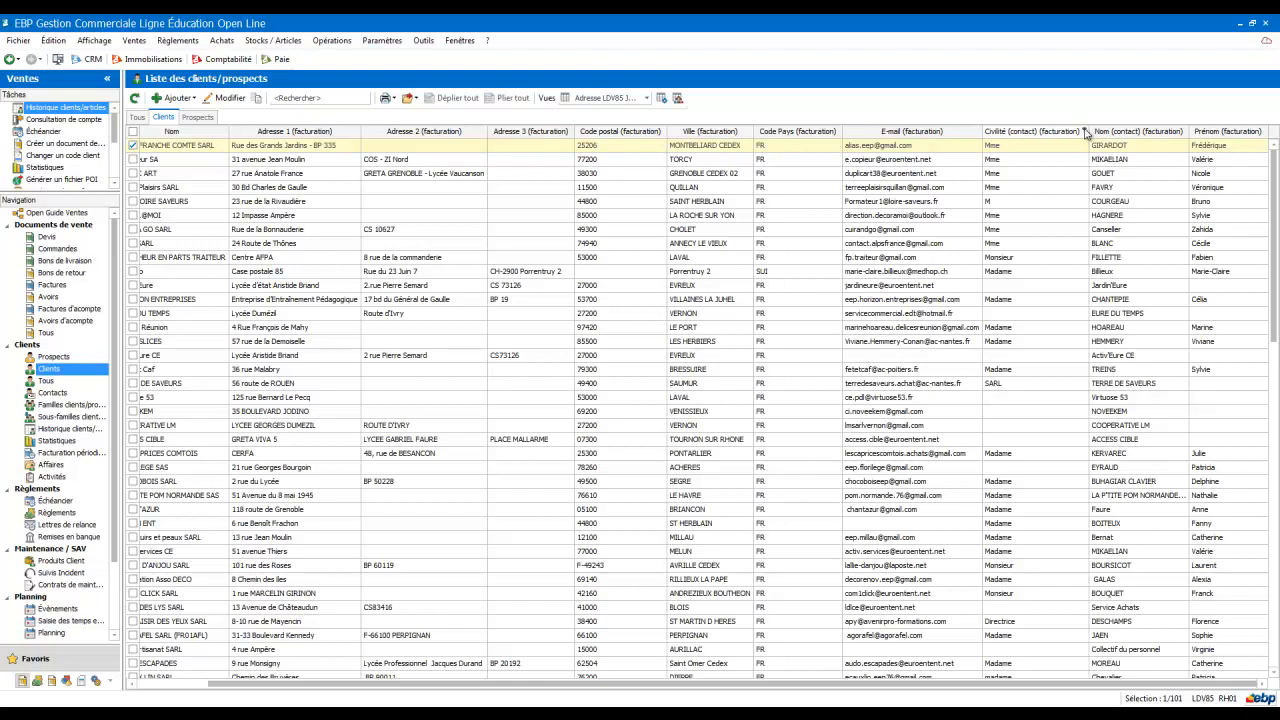
Step: Browse the values offered in the contact first-name column filter and close it
click(1266, 133)
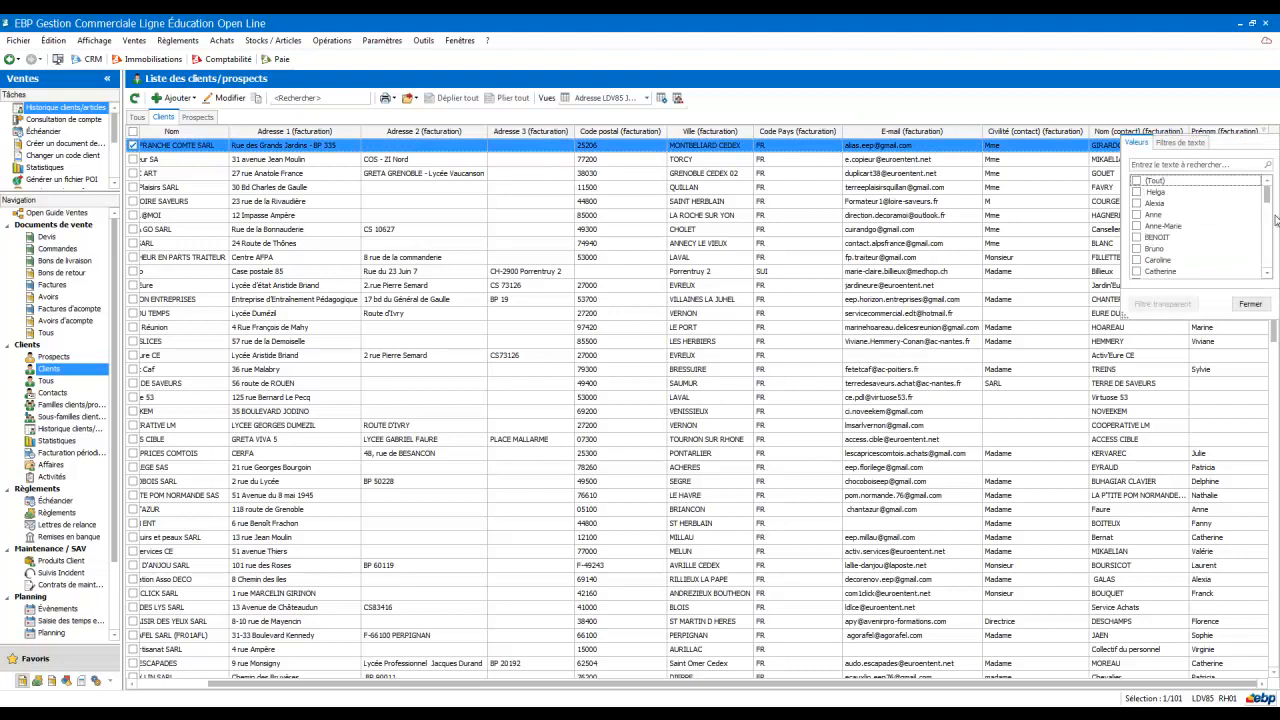
mouse_move(1266, 203)
mouse_down()
mouse_move(1265, 215)
mouse_move(1256, 191)
mouse_up()
drag(1267, 193, 1267, 266)
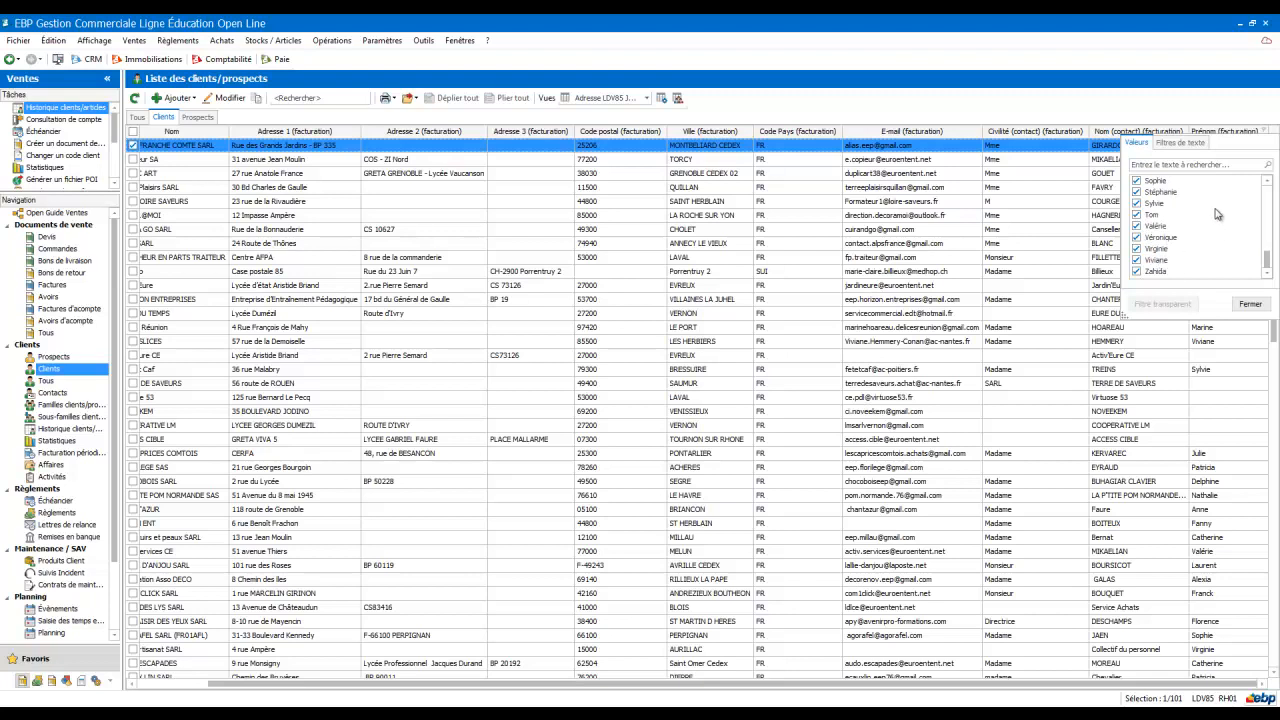
drag(1267, 262, 1265, 195)
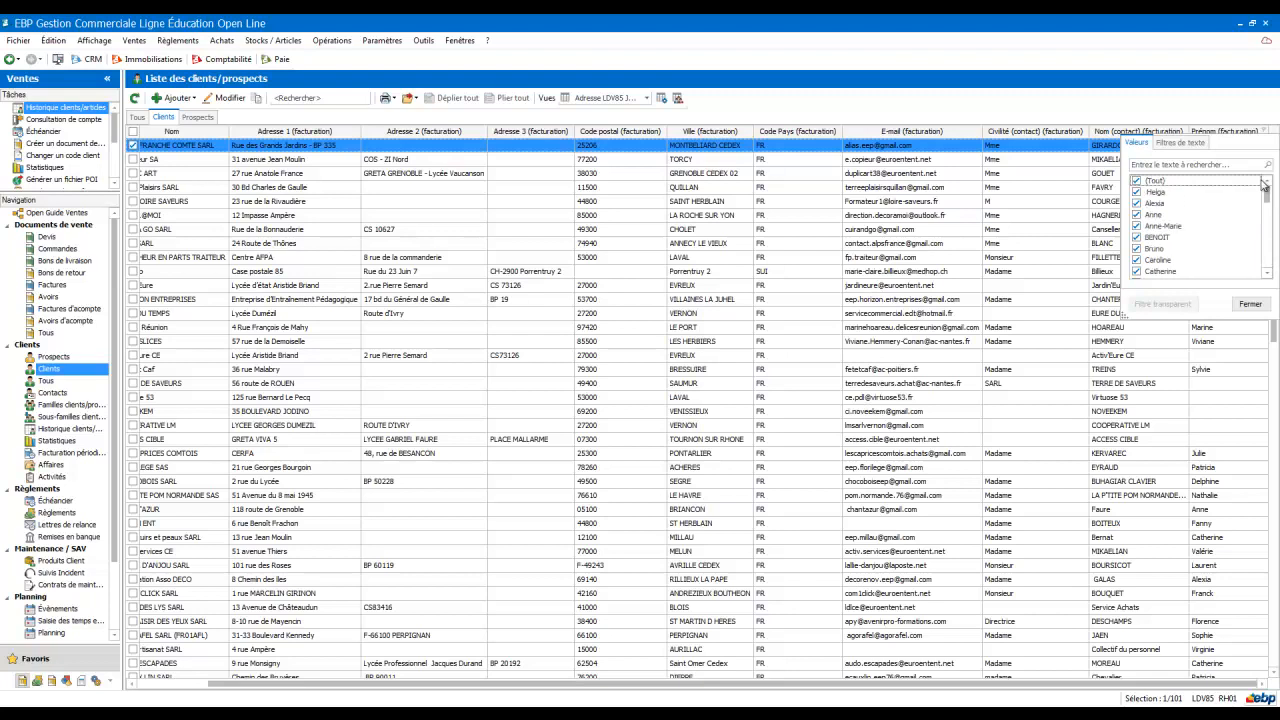
click(1250, 304)
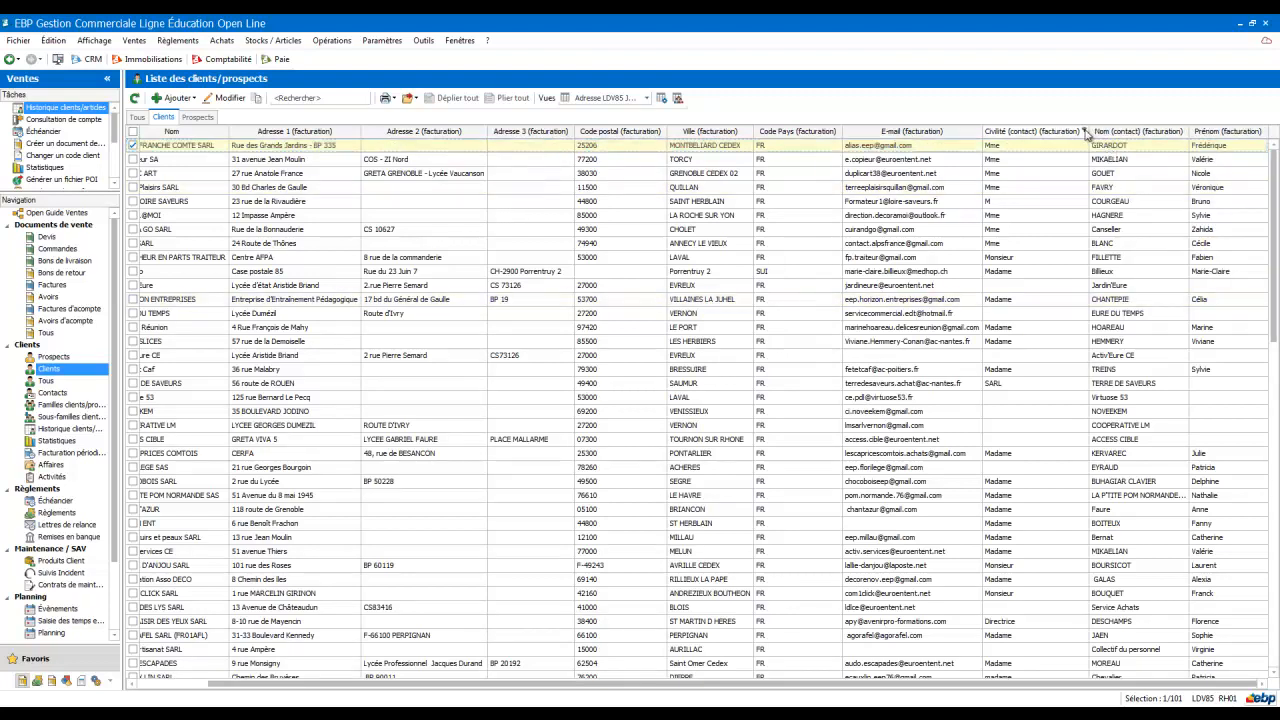
Step: Filter the client list's contact civility to Directrice, M, Madame, Mademoiselle, Mme and Monsieur, leaving out SARL
click(1086, 131)
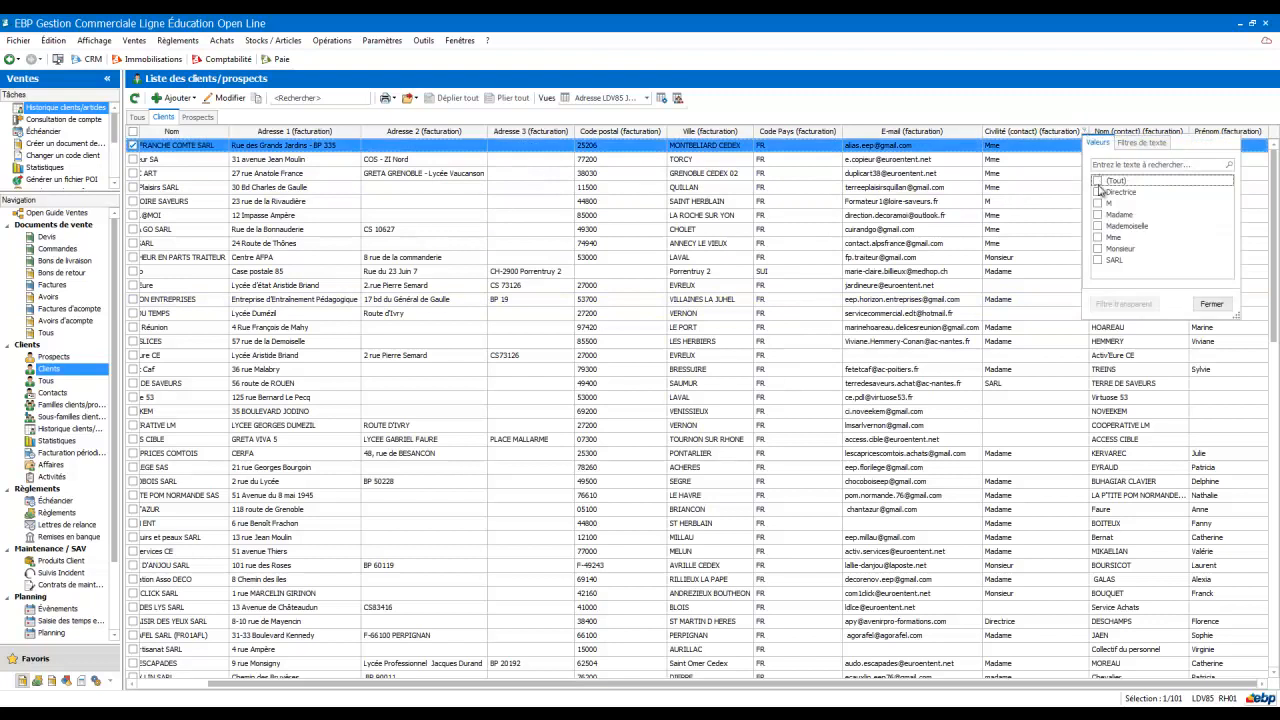
click(1097, 192)
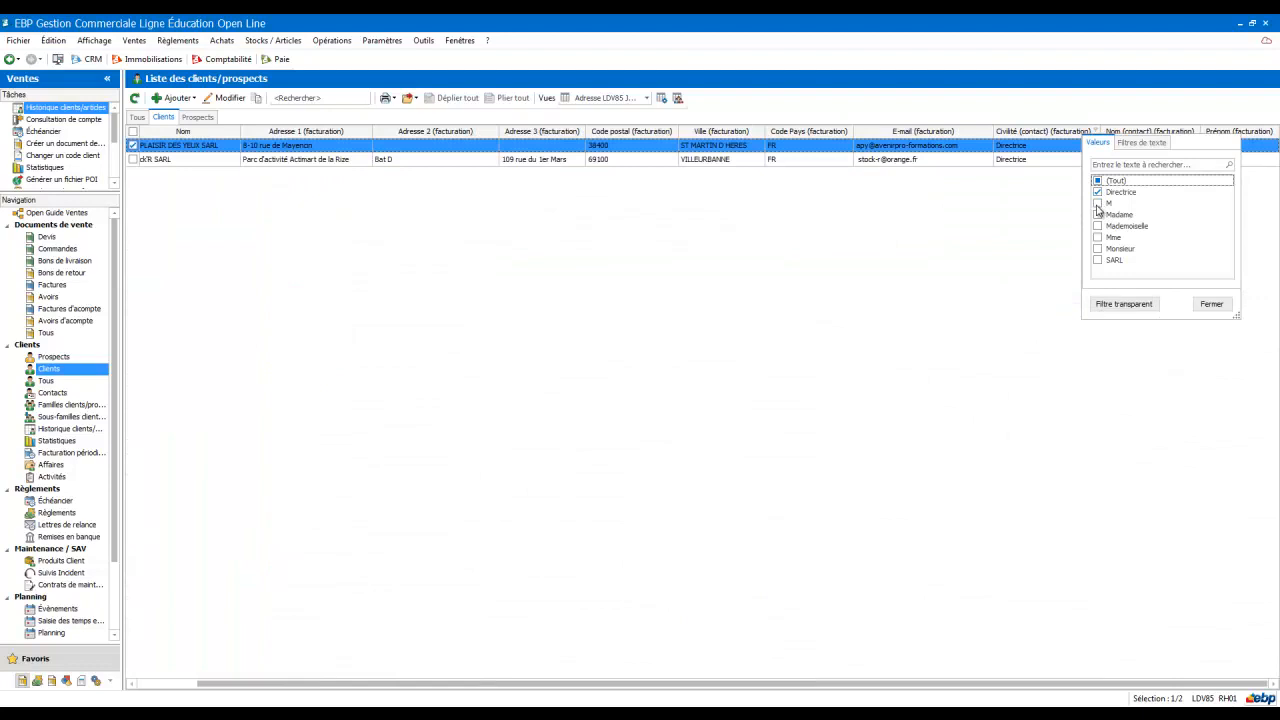
click(1097, 204)
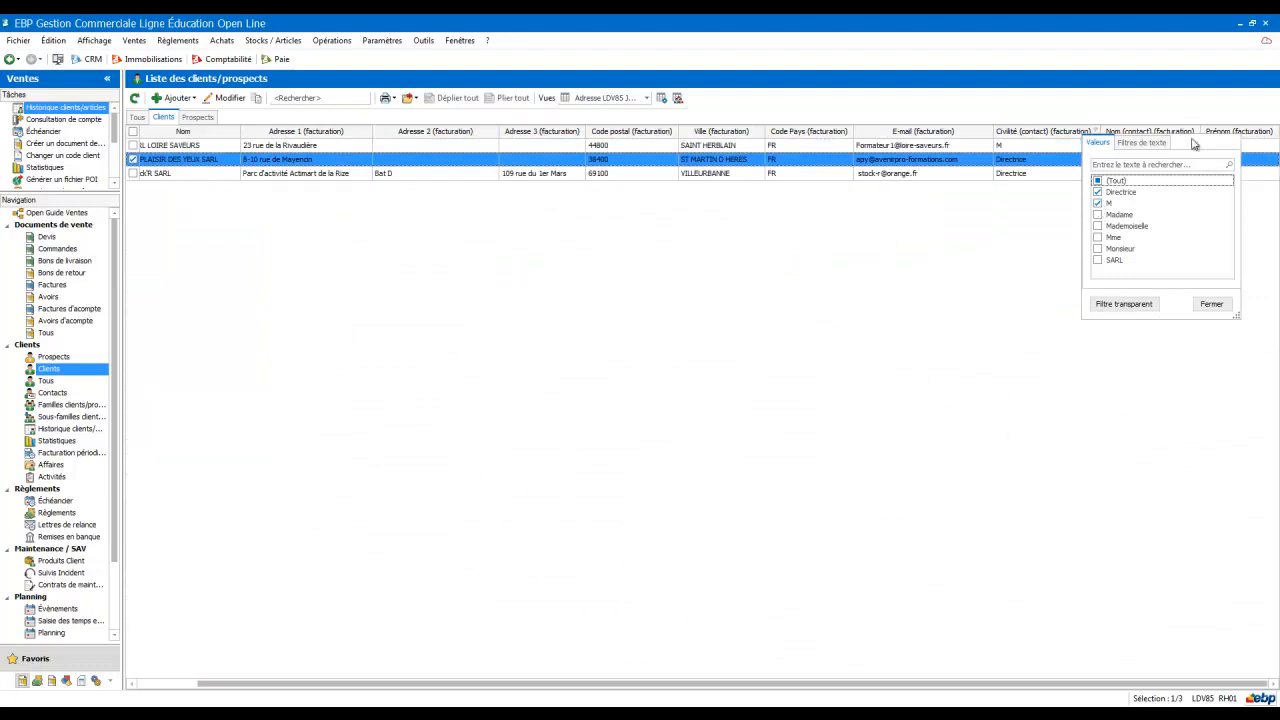
click(1098, 203)
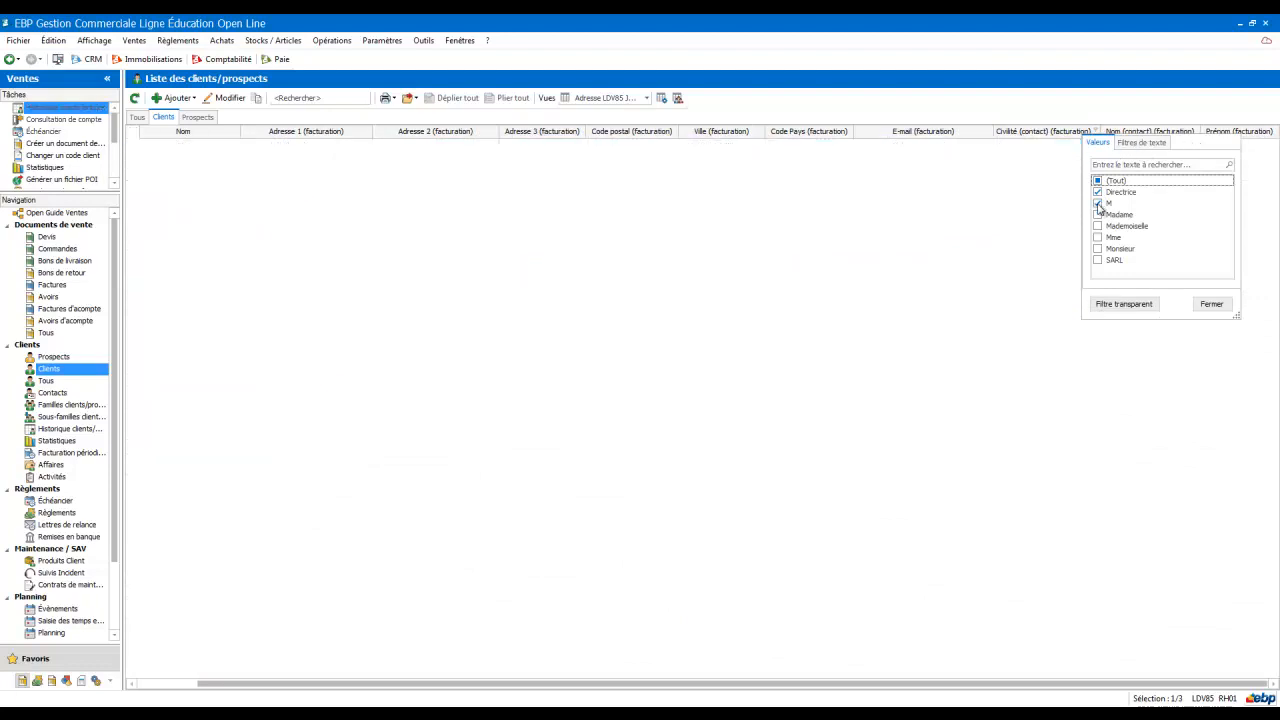
click(1097, 249)
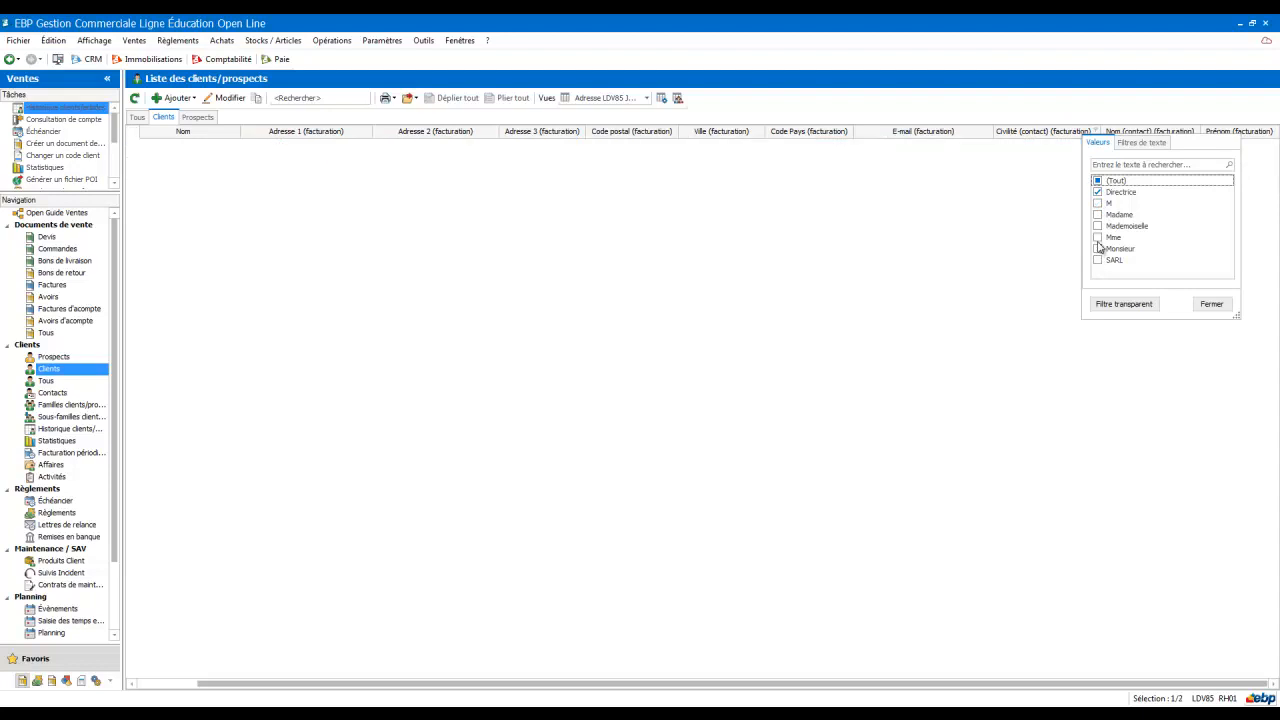
click(1097, 248)
click(1099, 228)
click(1099, 216)
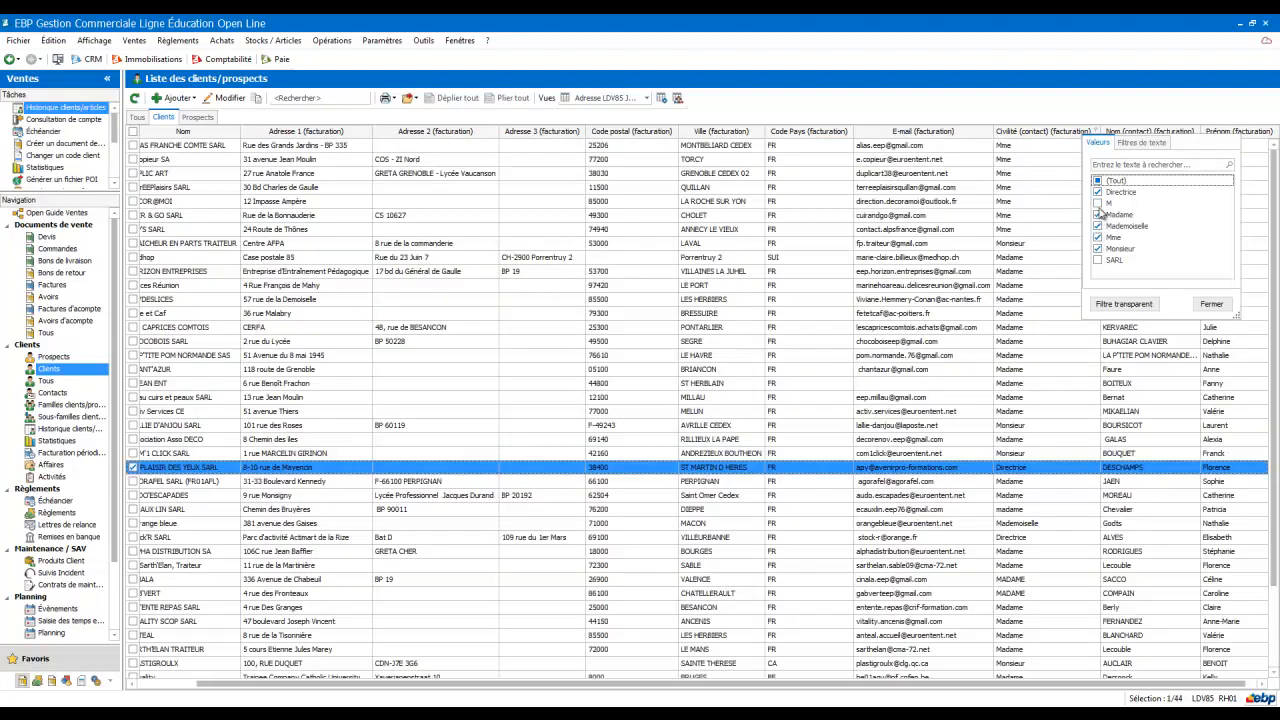
click(1098, 203)
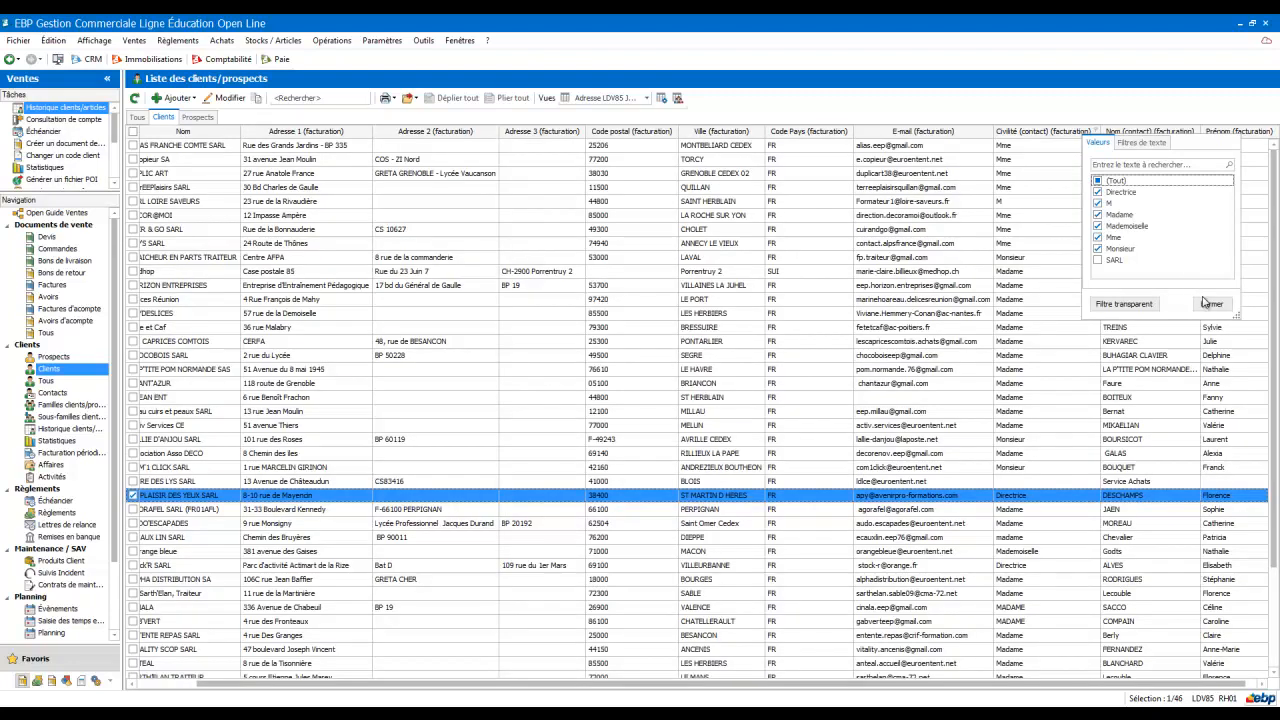
click(1211, 305)
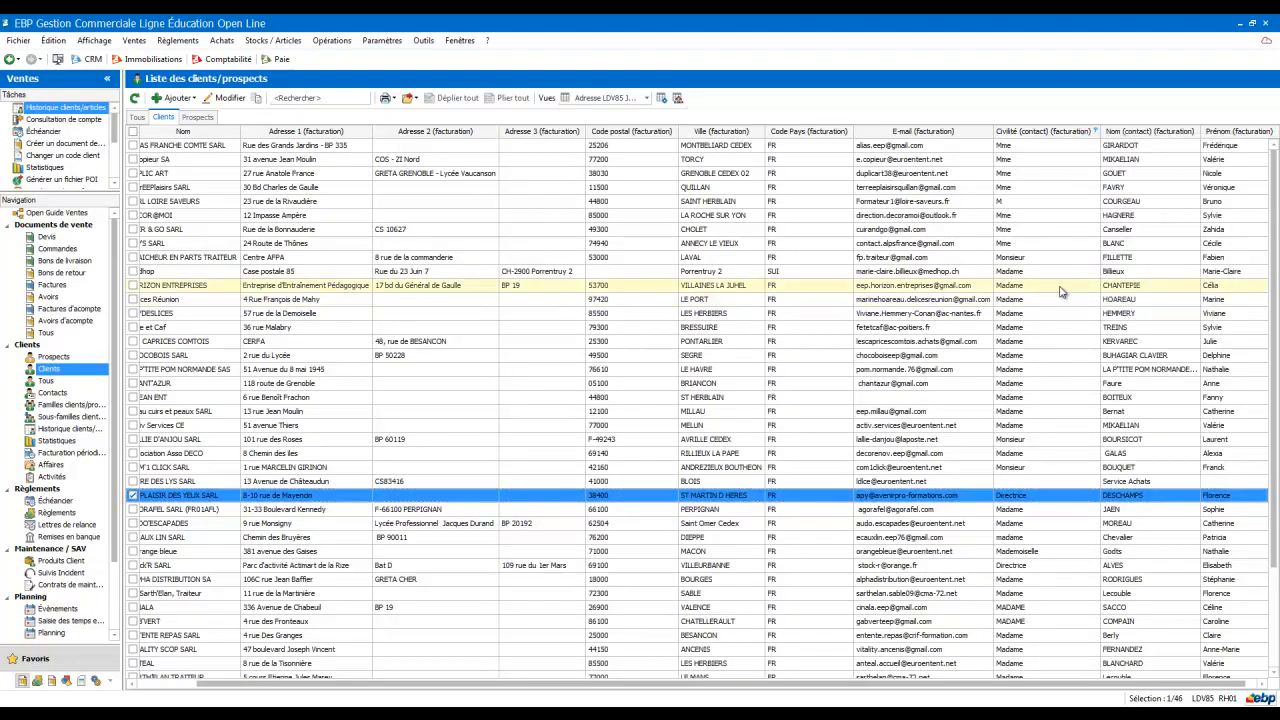
Step: Export all listed clients to an Excel file named CLIENT in the Téléchargements folder
scroll(1062, 291, down, 3)
scroll(1062, 294, up, 3)
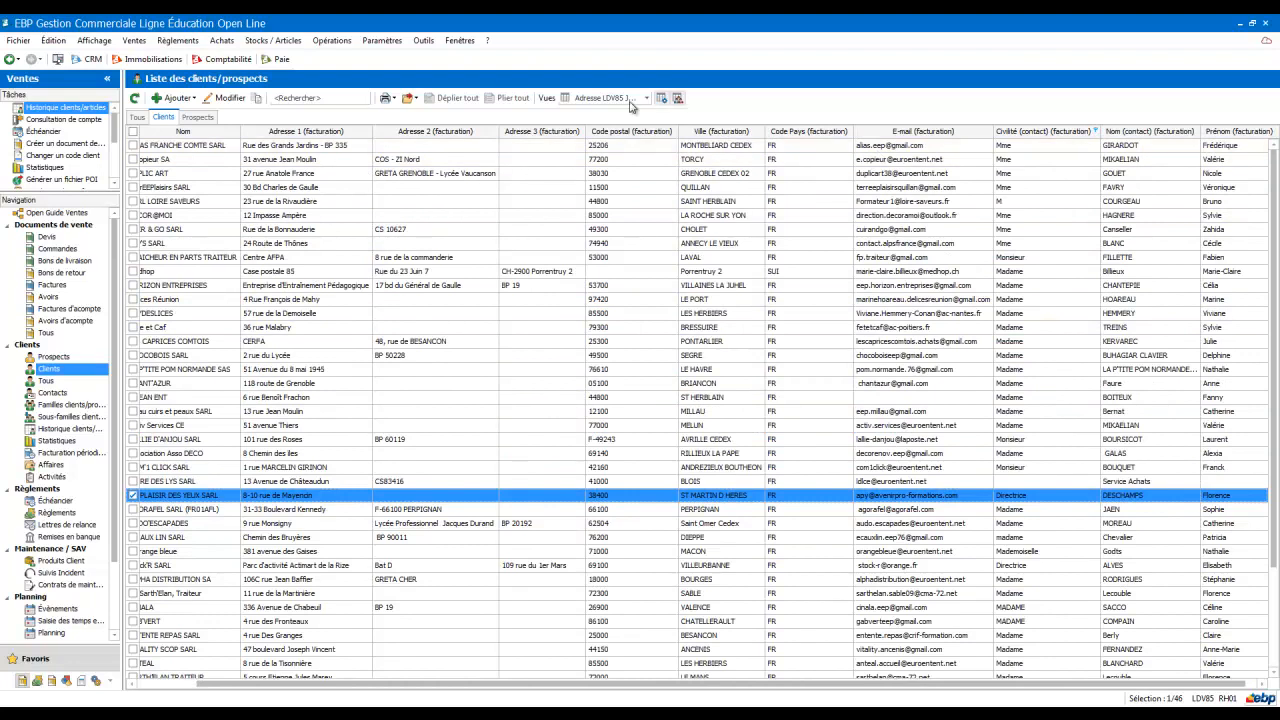
click(414, 100)
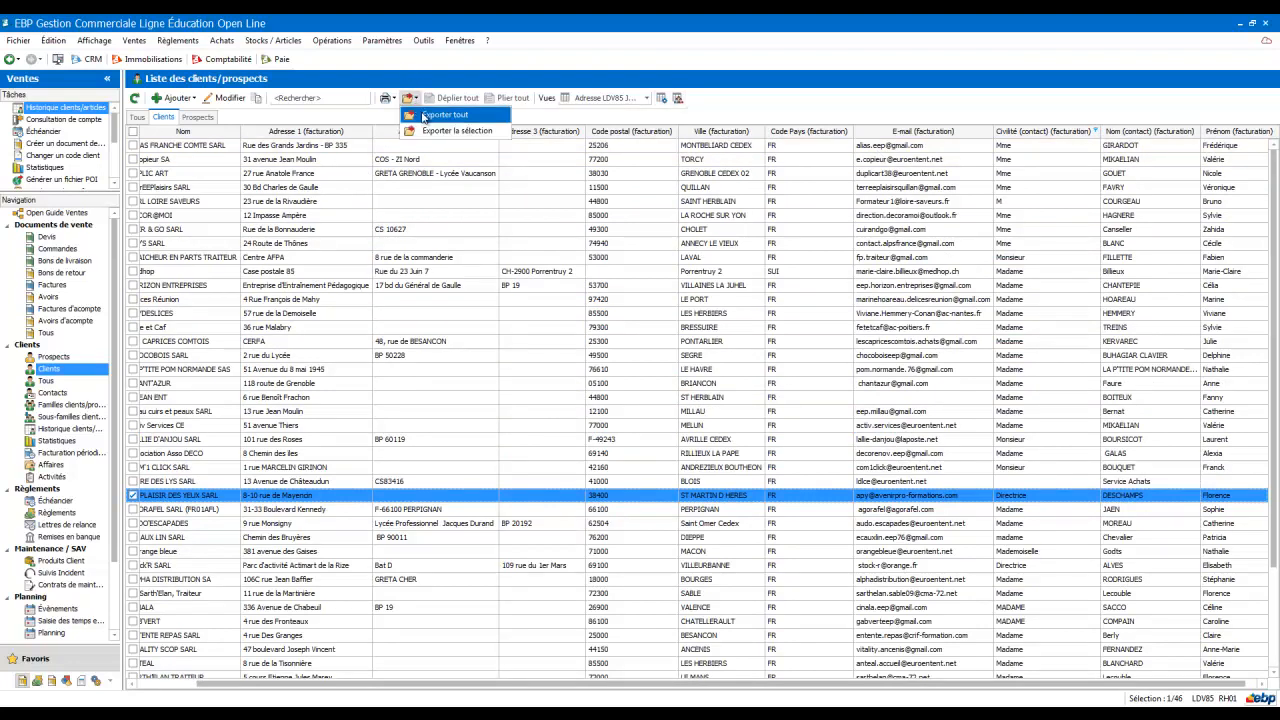
click(423, 116)
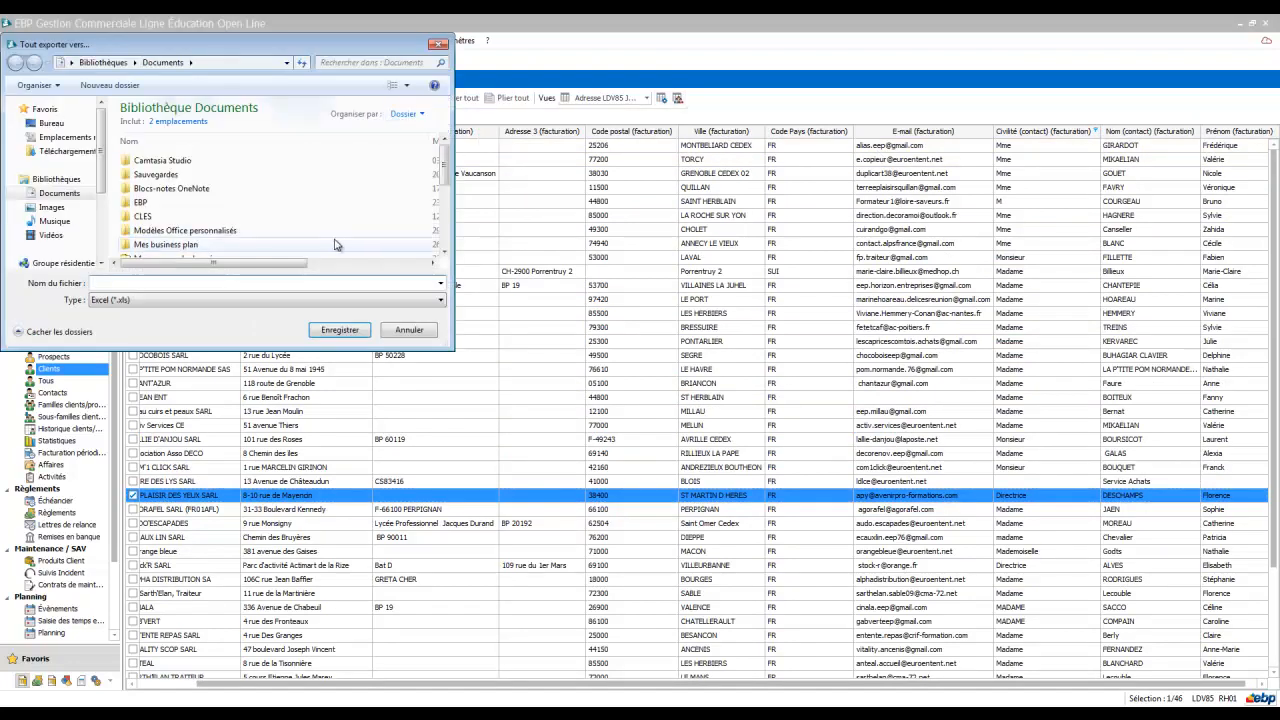
click(67, 151)
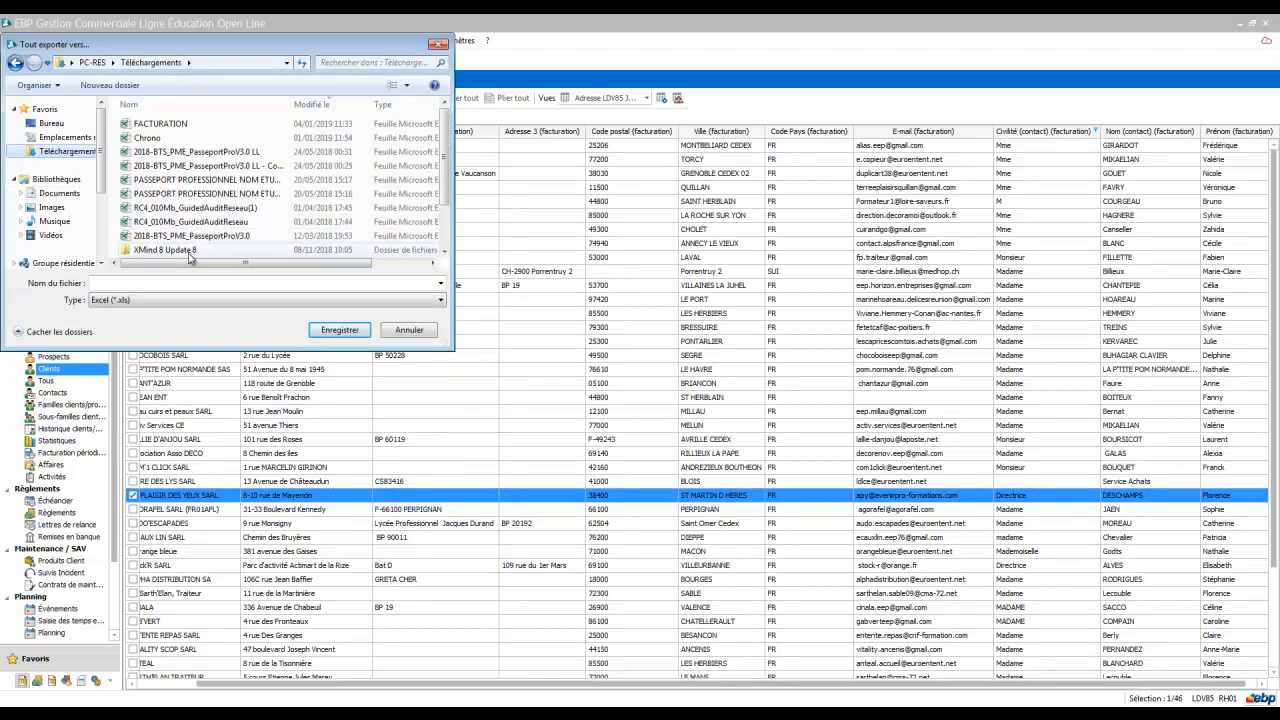
click(146, 285)
text(CLI)
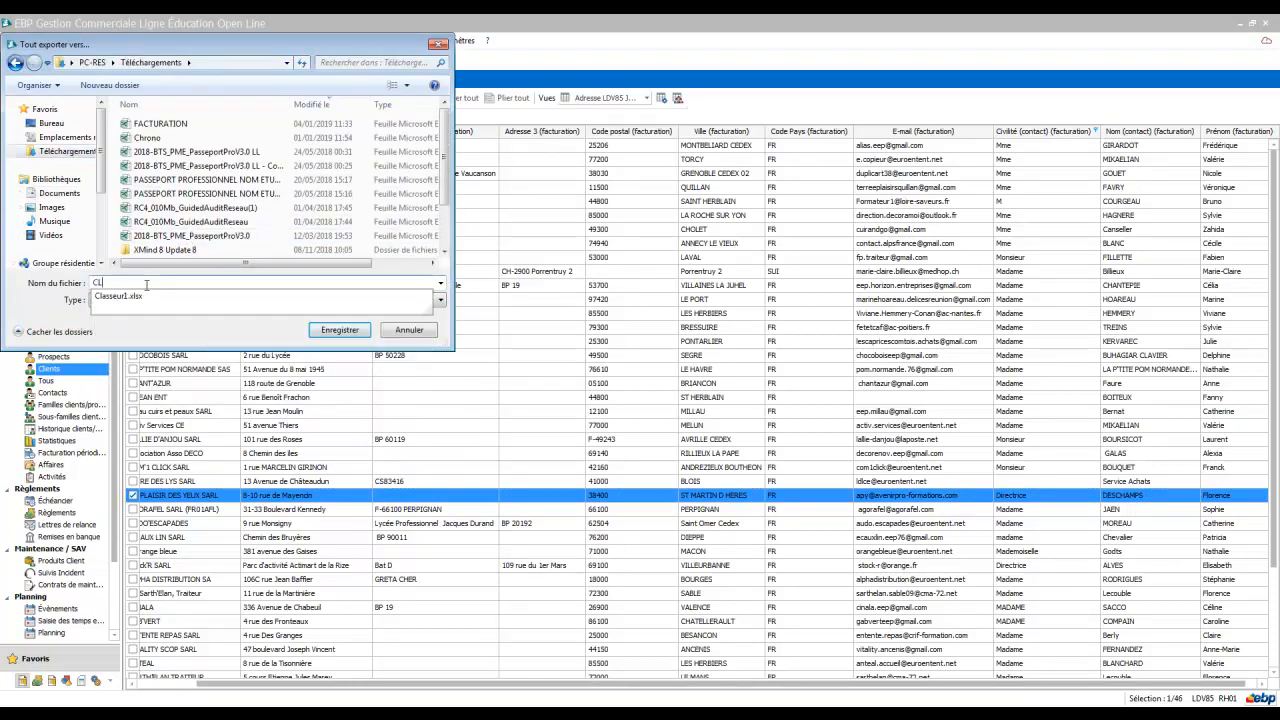
text(ENT)
key(Return)
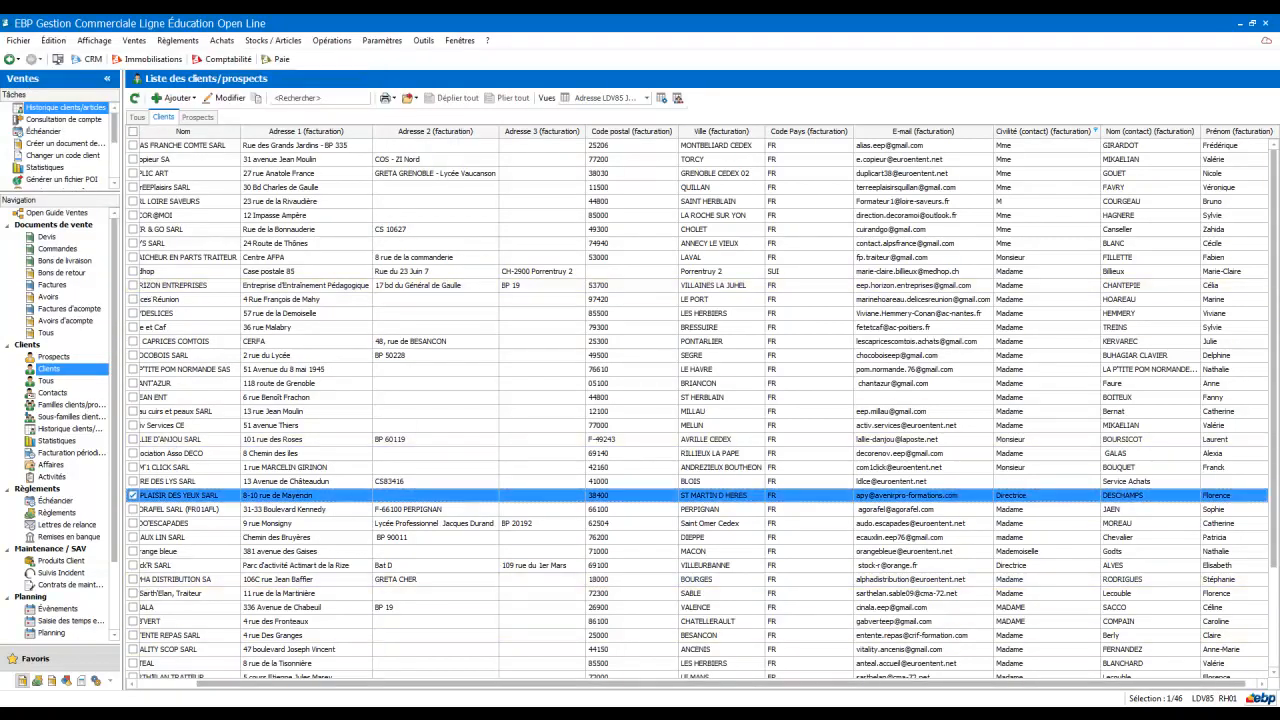
Step: Open the exported CLIENT file in Excel, autofit its column widths and close it without saving
click(197, 616)
double_click(350, 260)
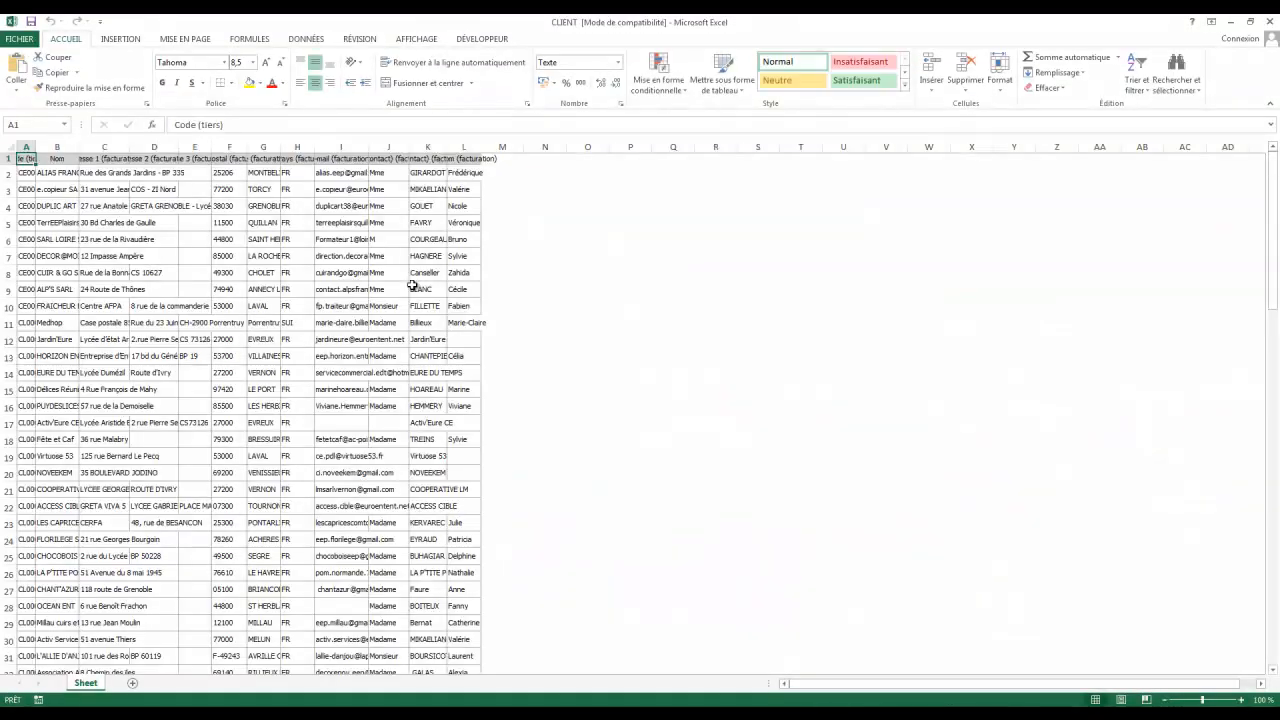
double_click(35, 146)
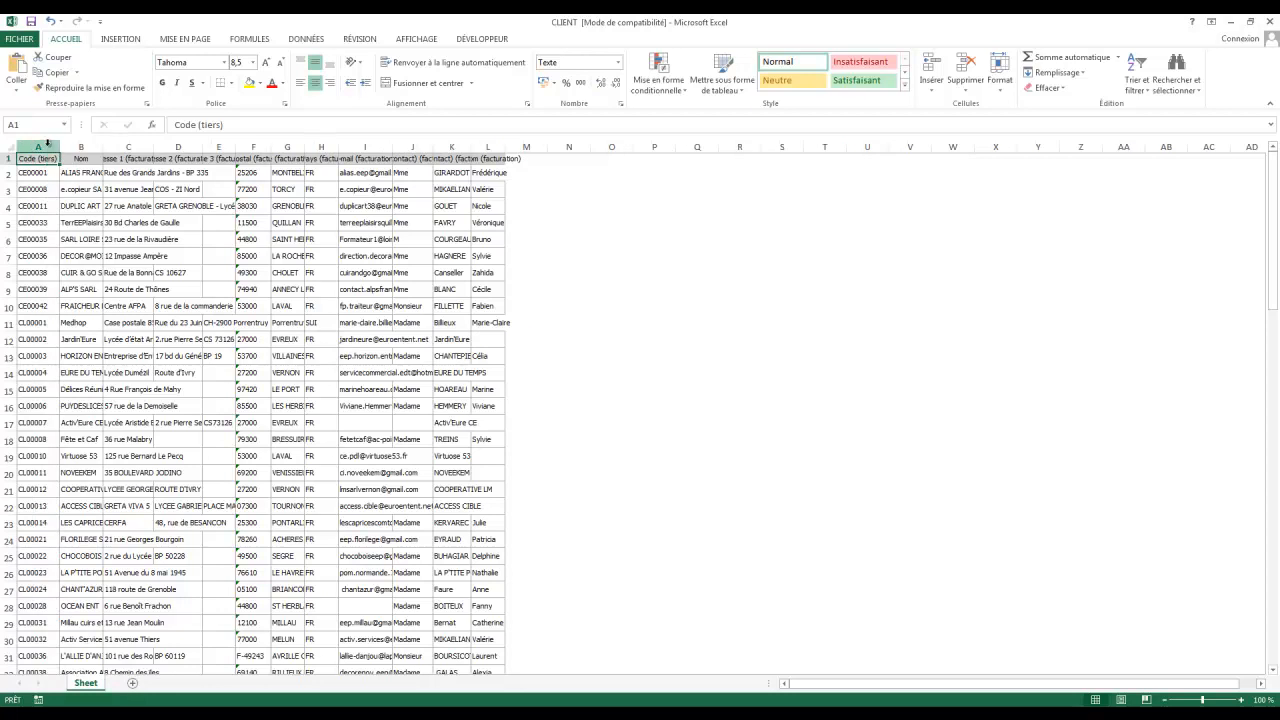
double_click(102, 146)
double_click(243, 146)
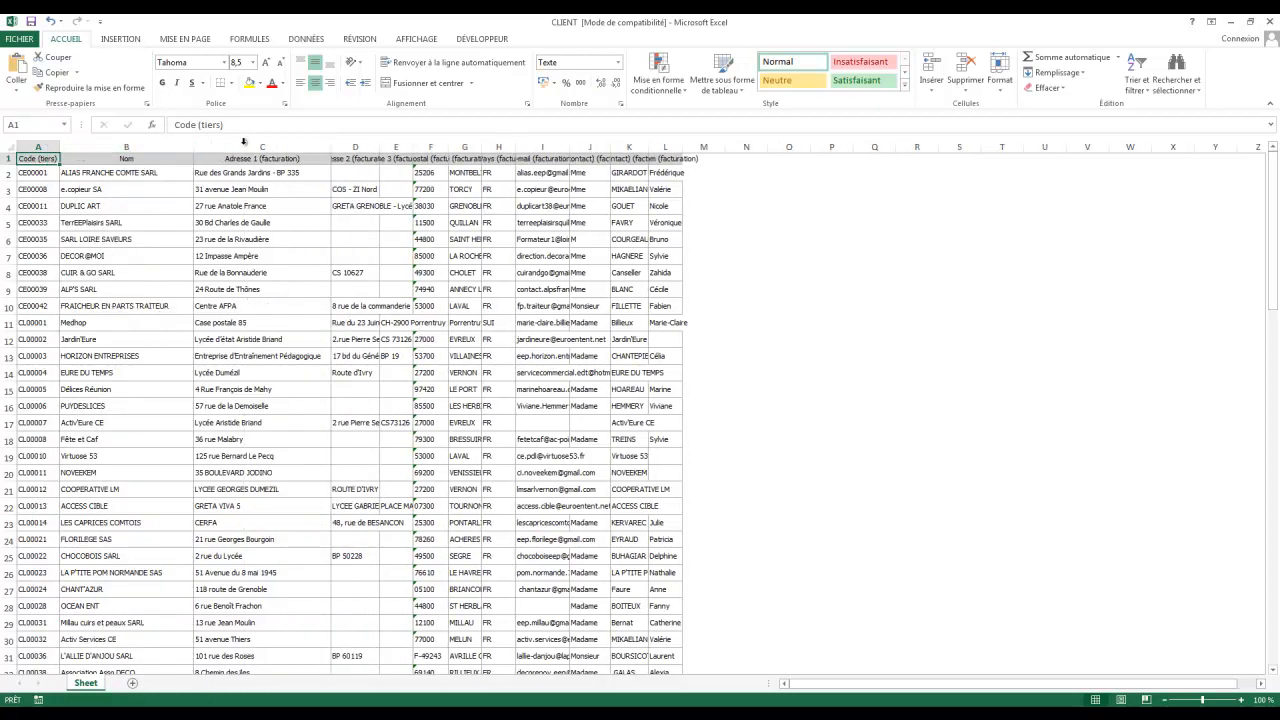
double_click(380, 146)
double_click(492, 146)
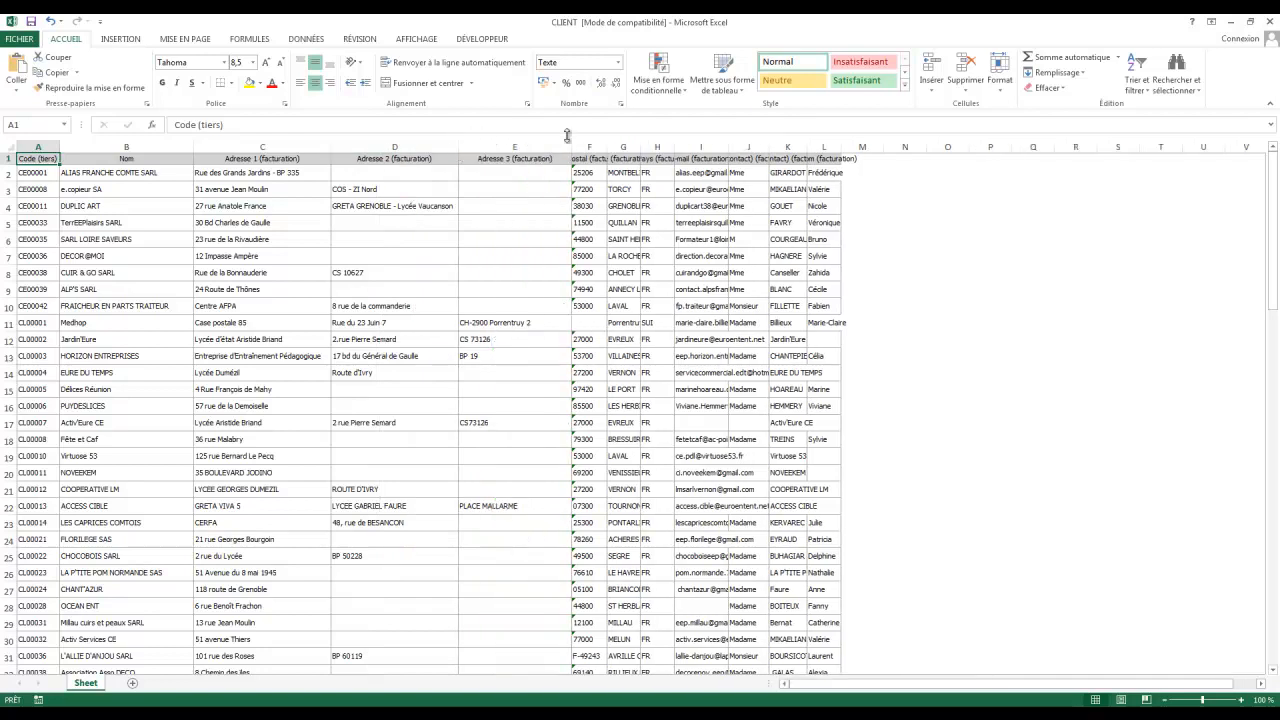
double_click(607, 146)
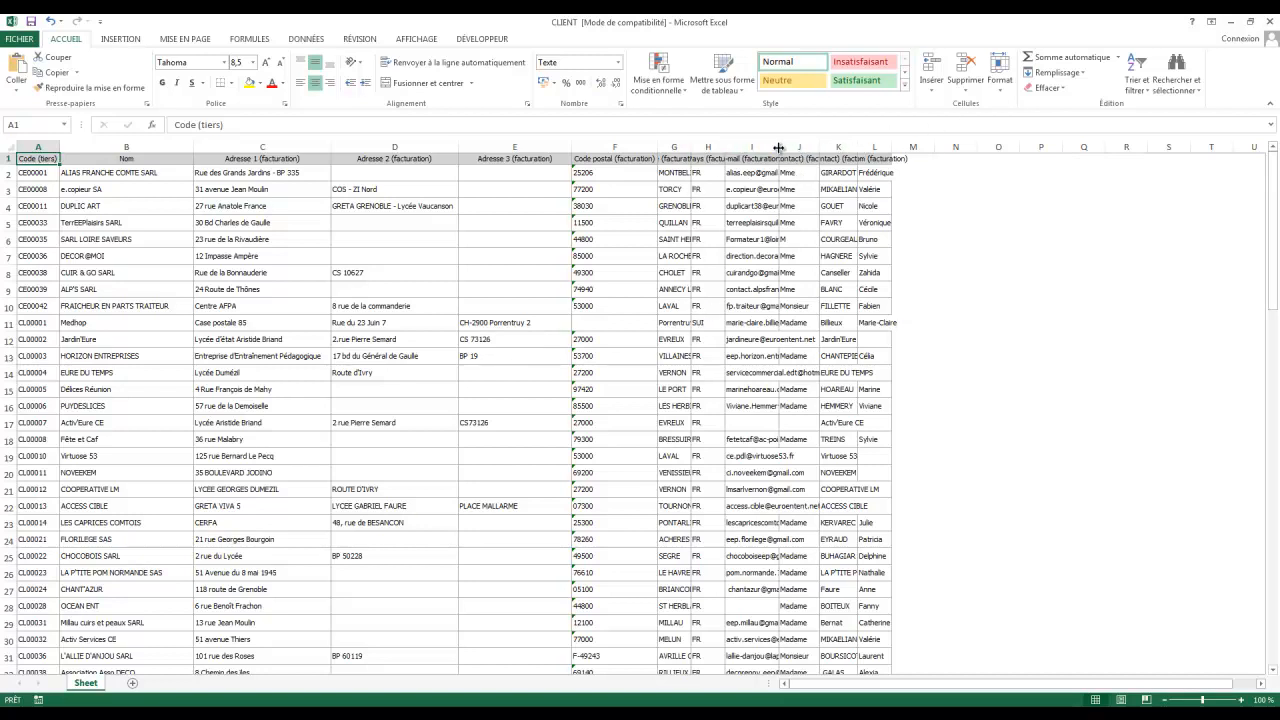
double_click(778, 147)
click(1270, 21)
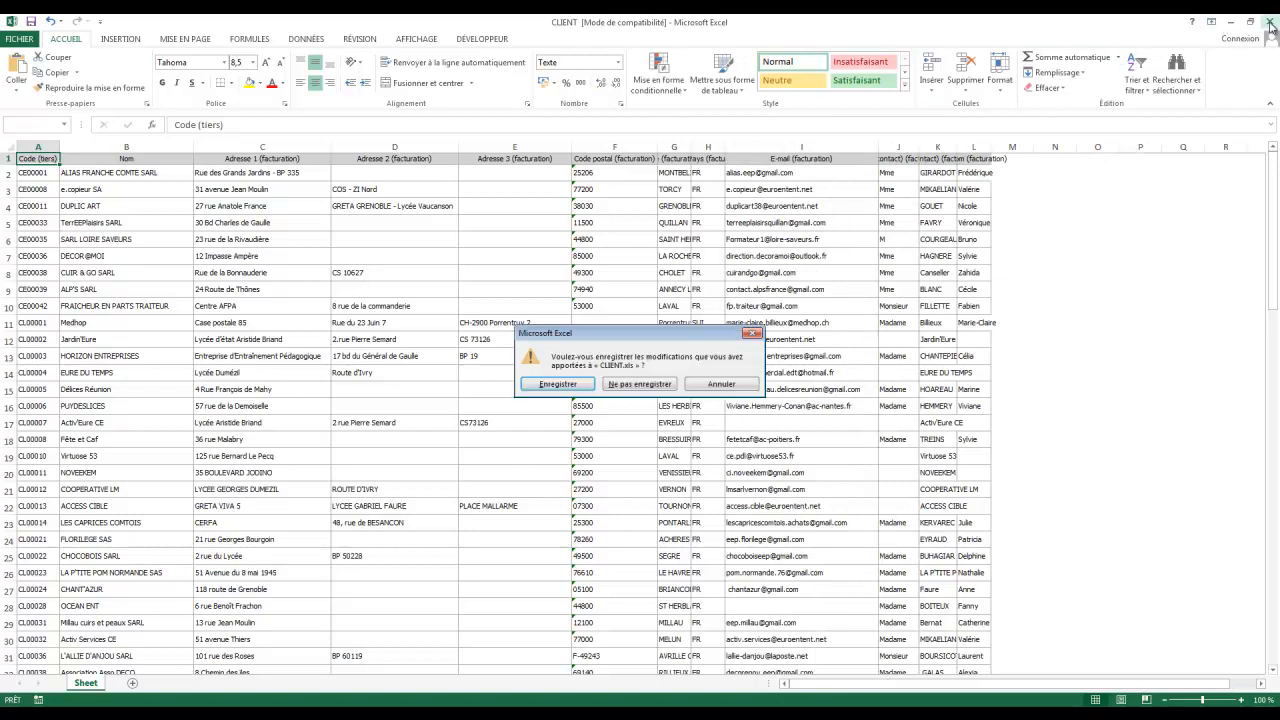
click(640, 384)
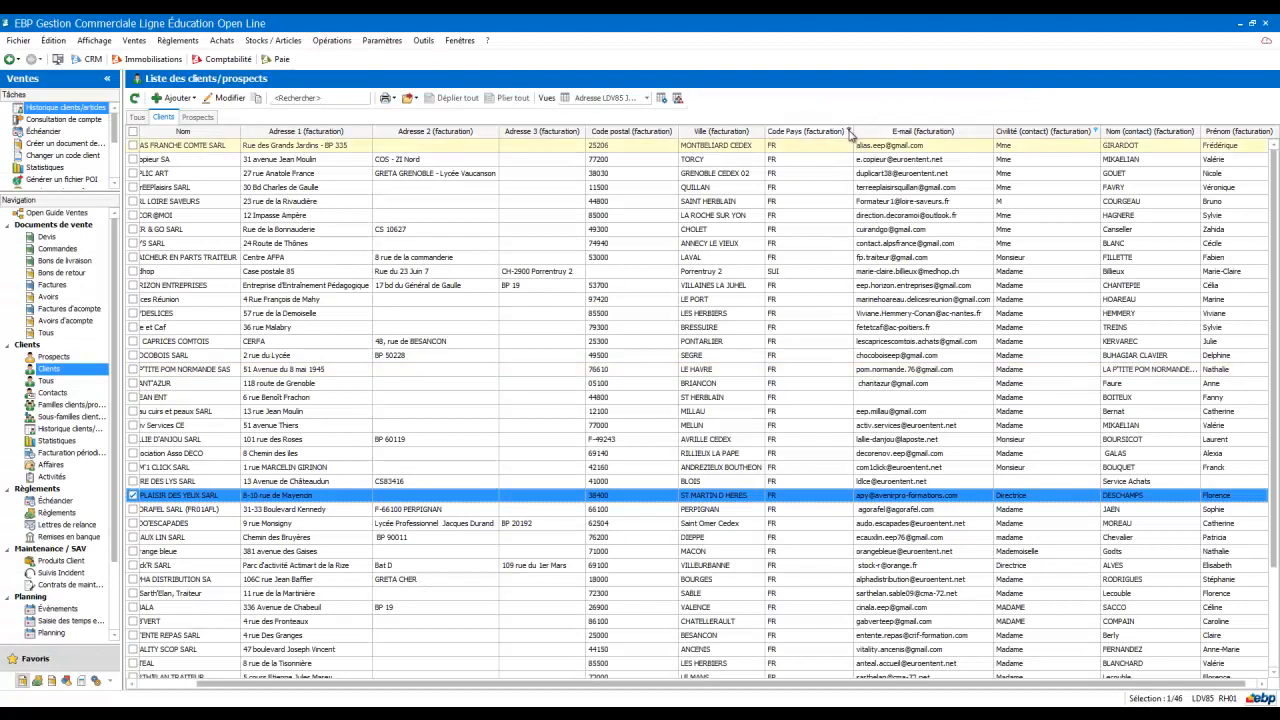
Step: Filter the client list's billing country code to FR only
click(849, 131)
click(863, 215)
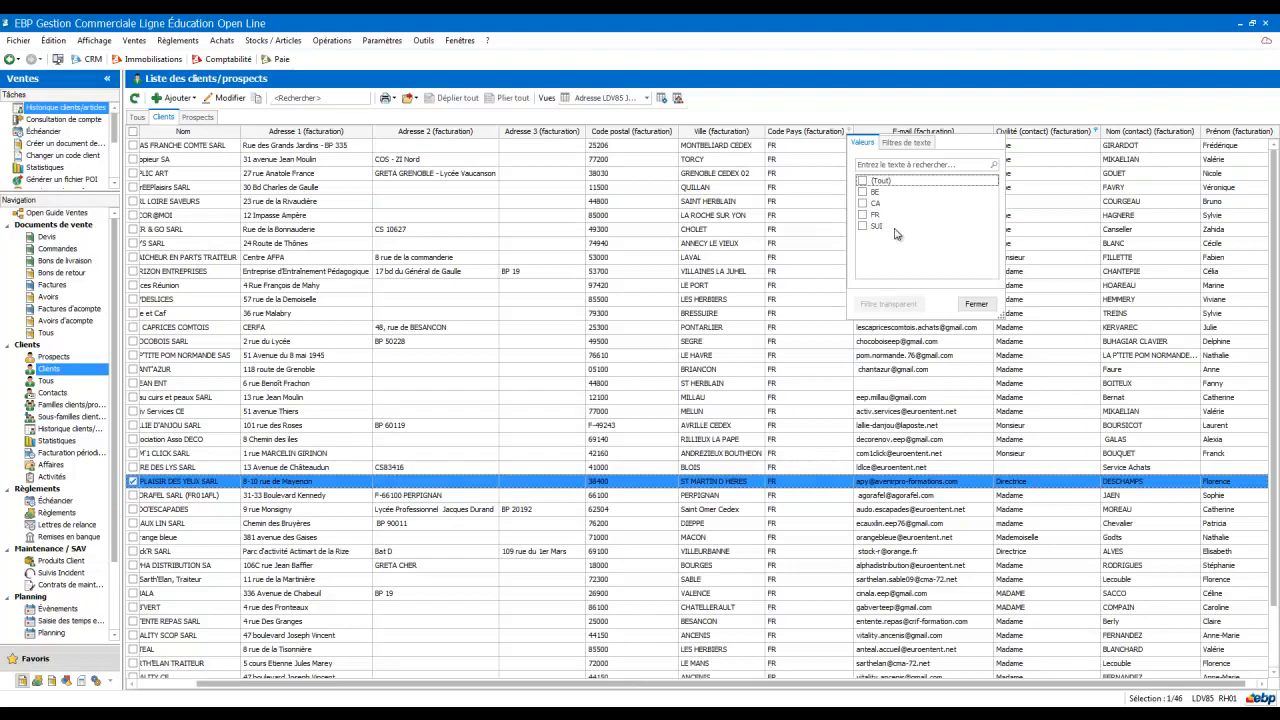
click(976, 304)
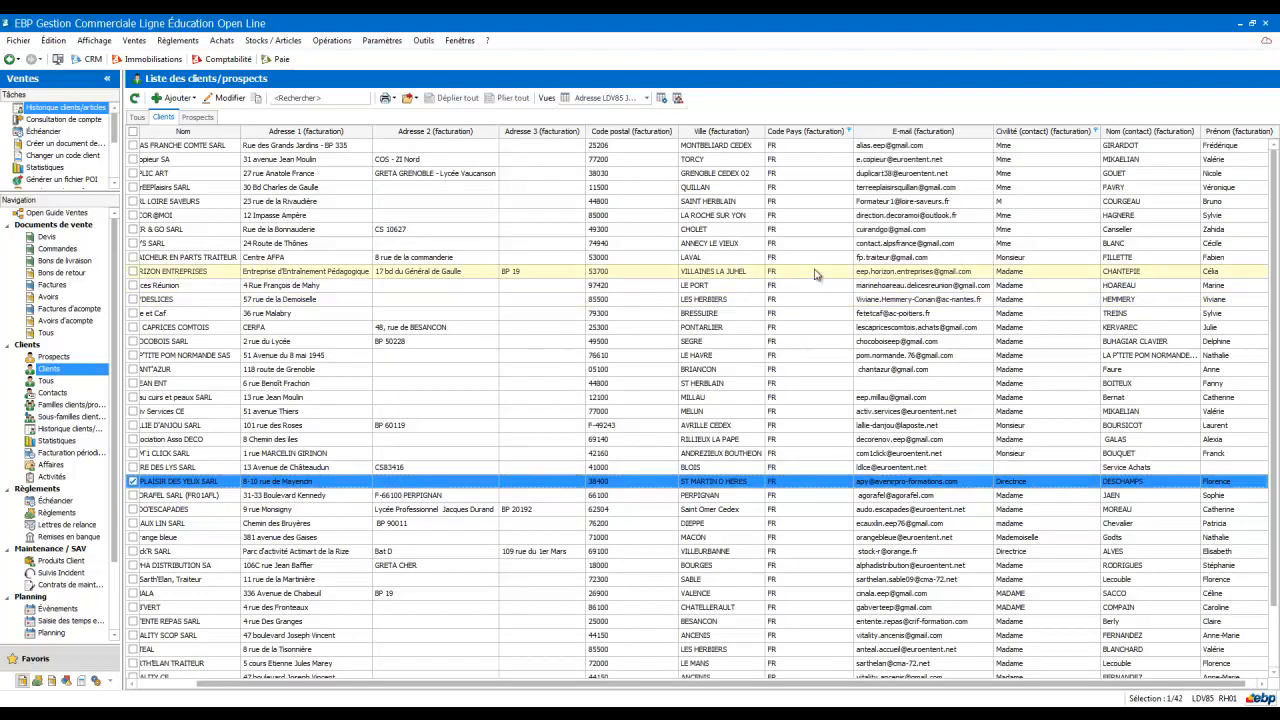
Step: Export all listed clients again to Téléchargements, replacing the existing CLIENT file
click(410, 98)
click(430, 116)
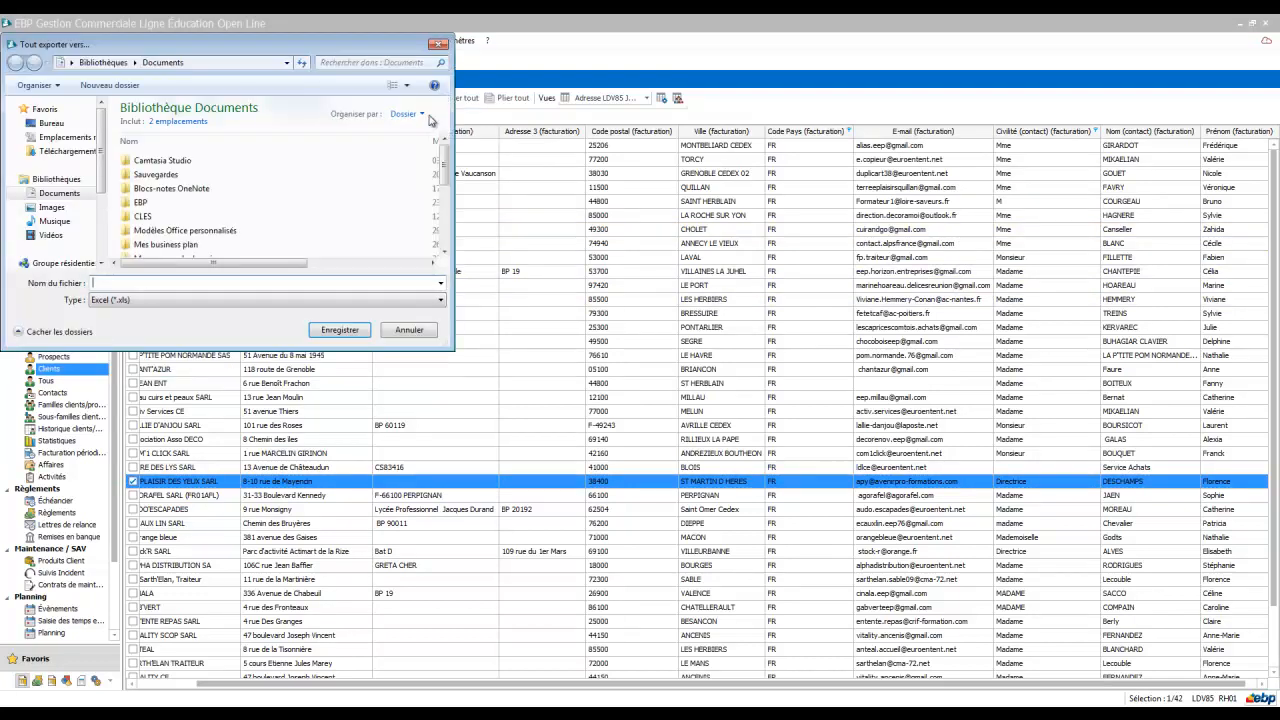
click(70, 151)
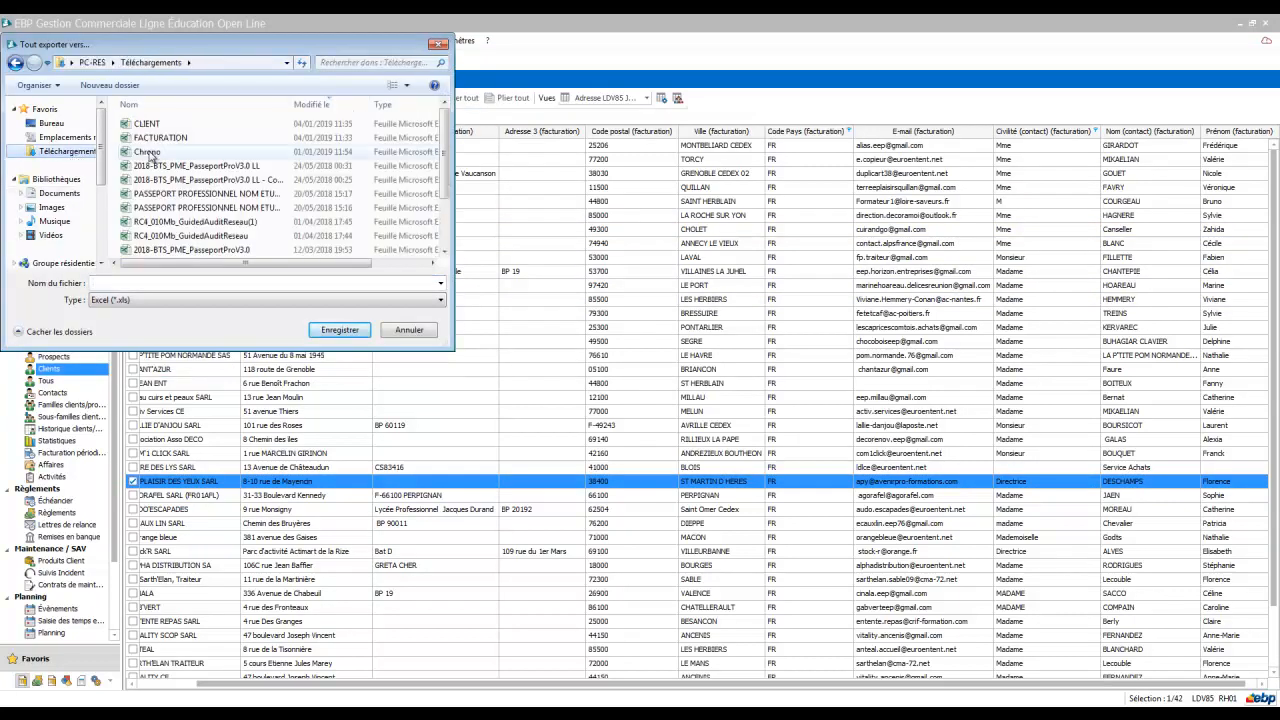
double_click(150, 124)
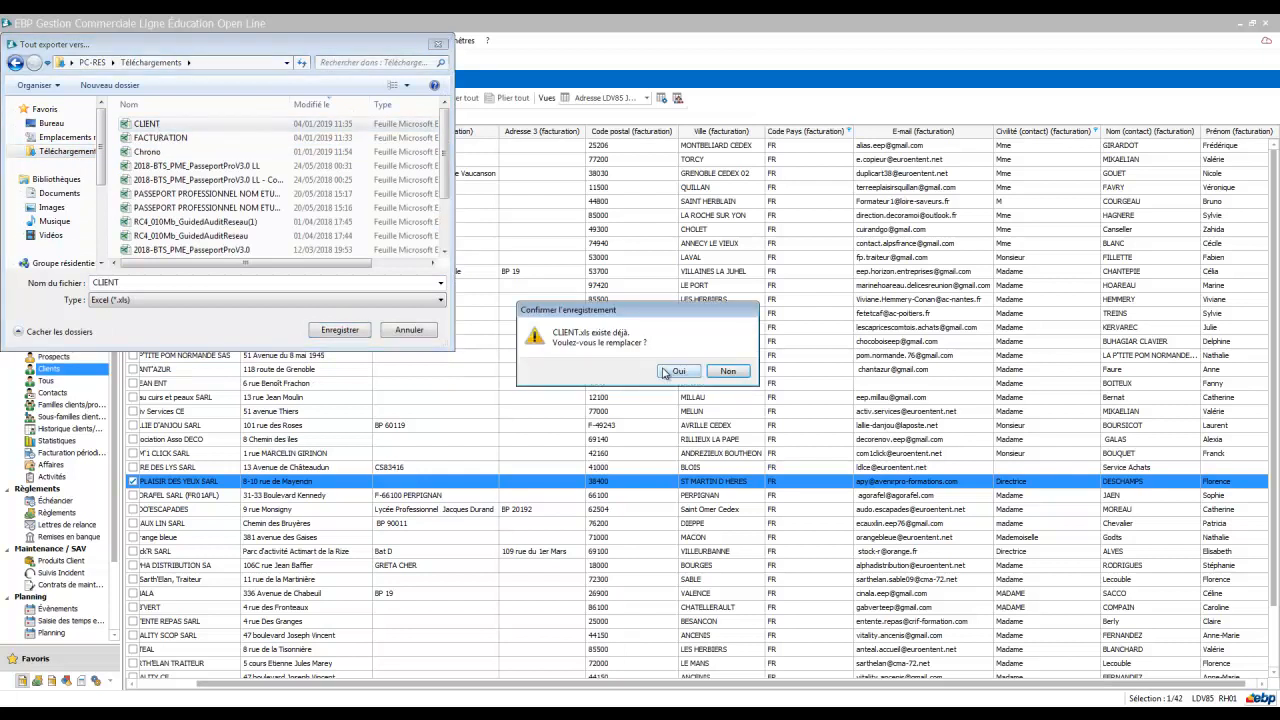
click(666, 372)
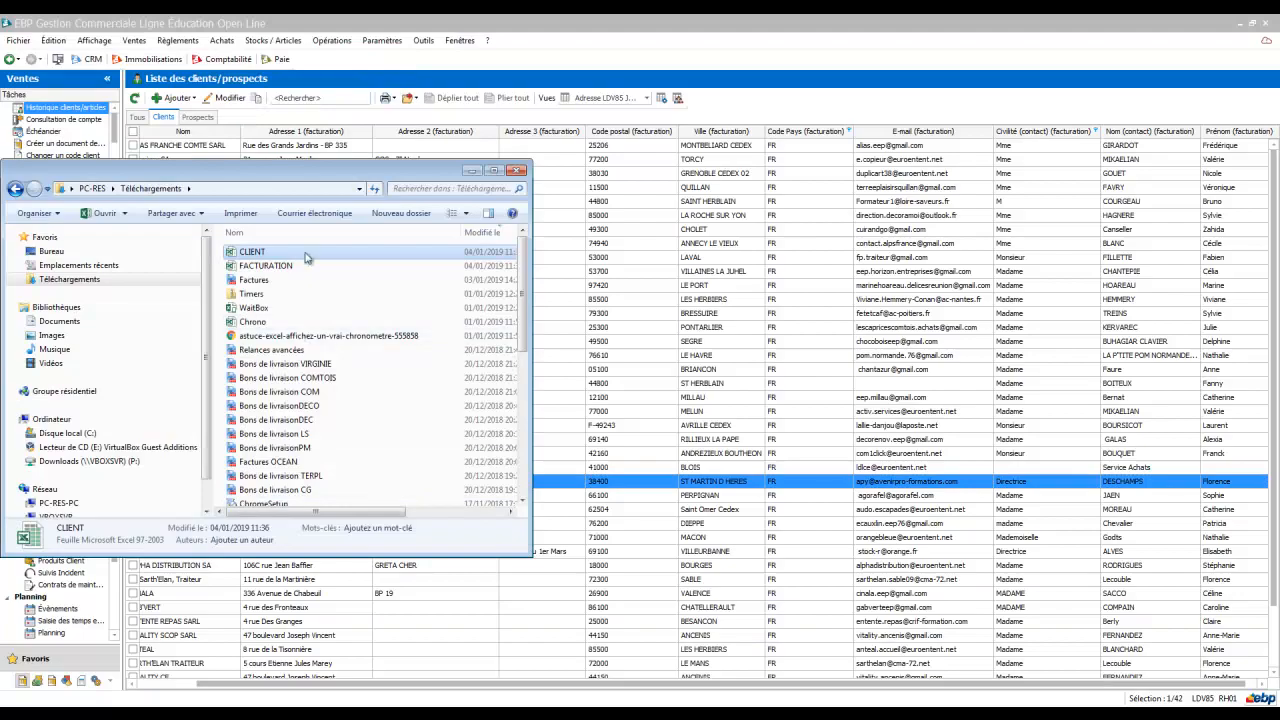
Step: Open the new CLIENT file in Excel and autofit its column widths
double_click(298, 264)
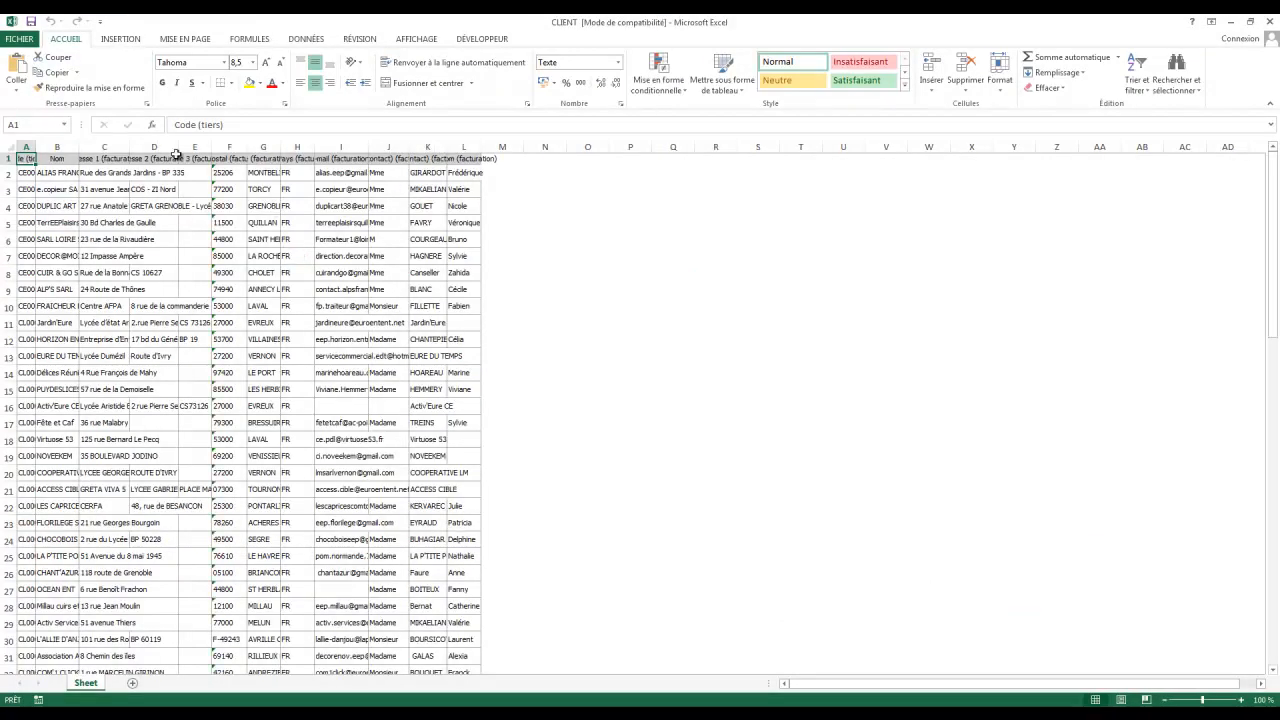
double_click(129, 147)
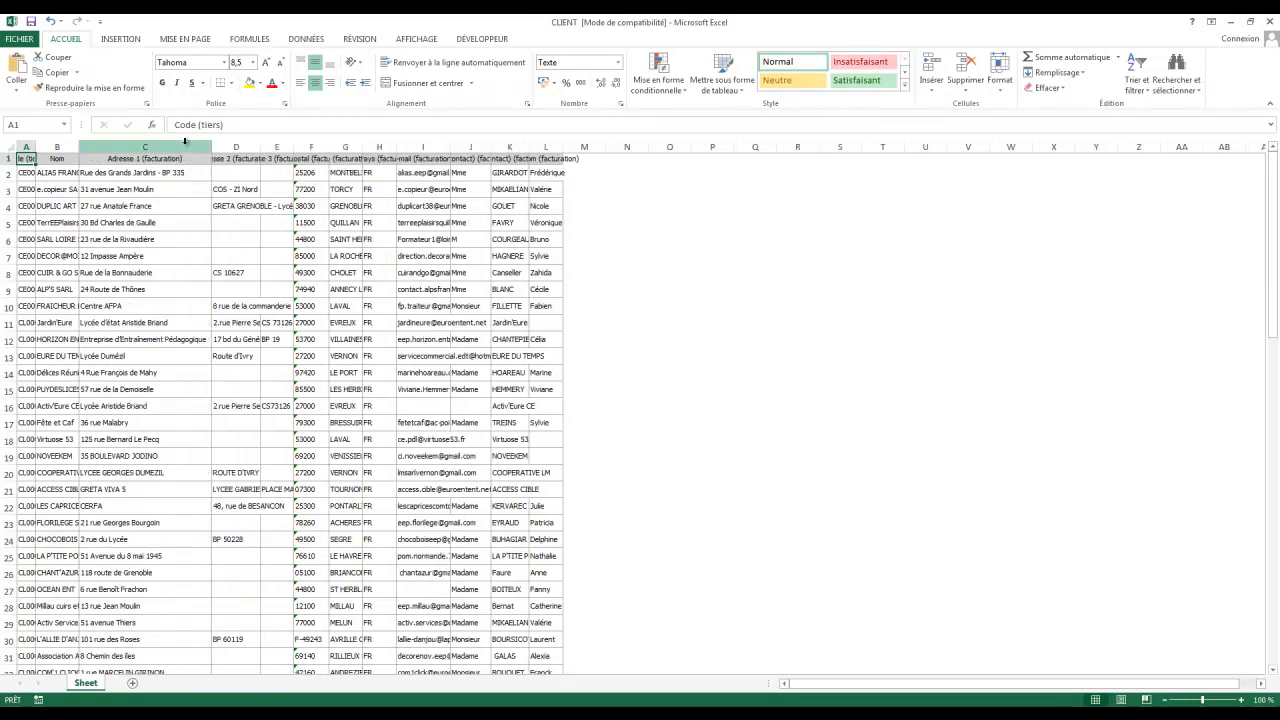
double_click(457, 147)
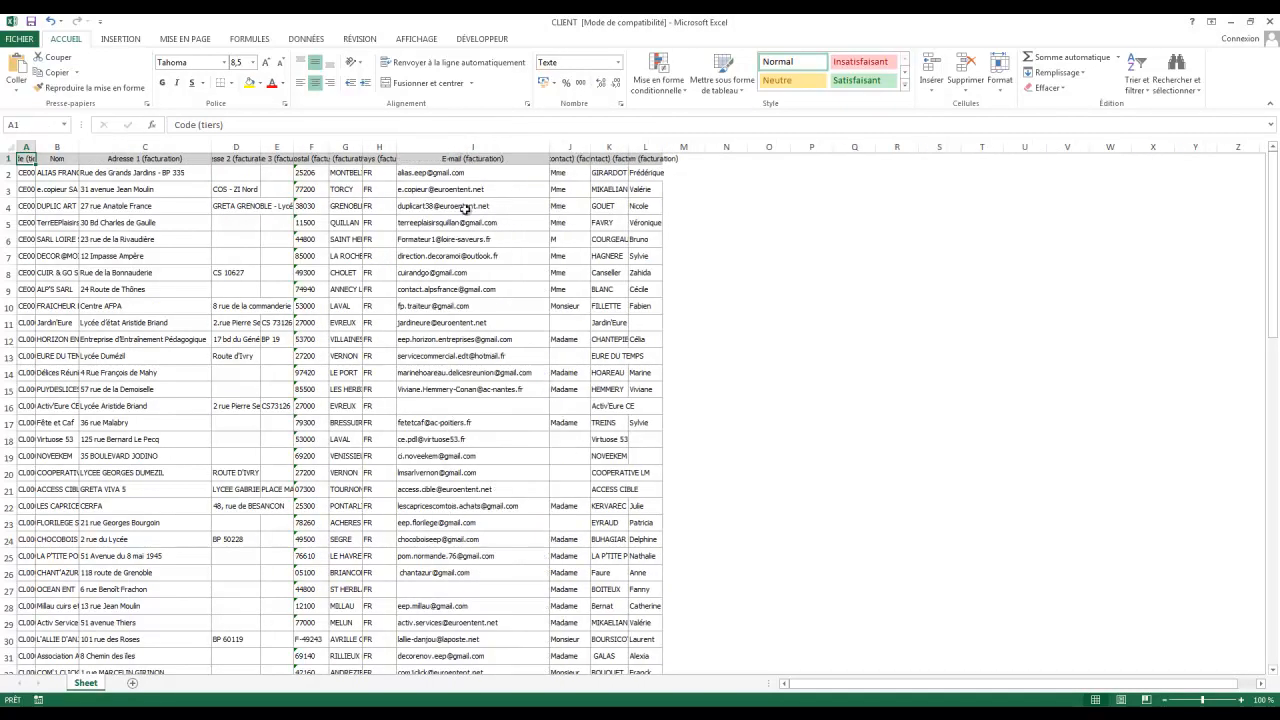
double_click(80, 147)
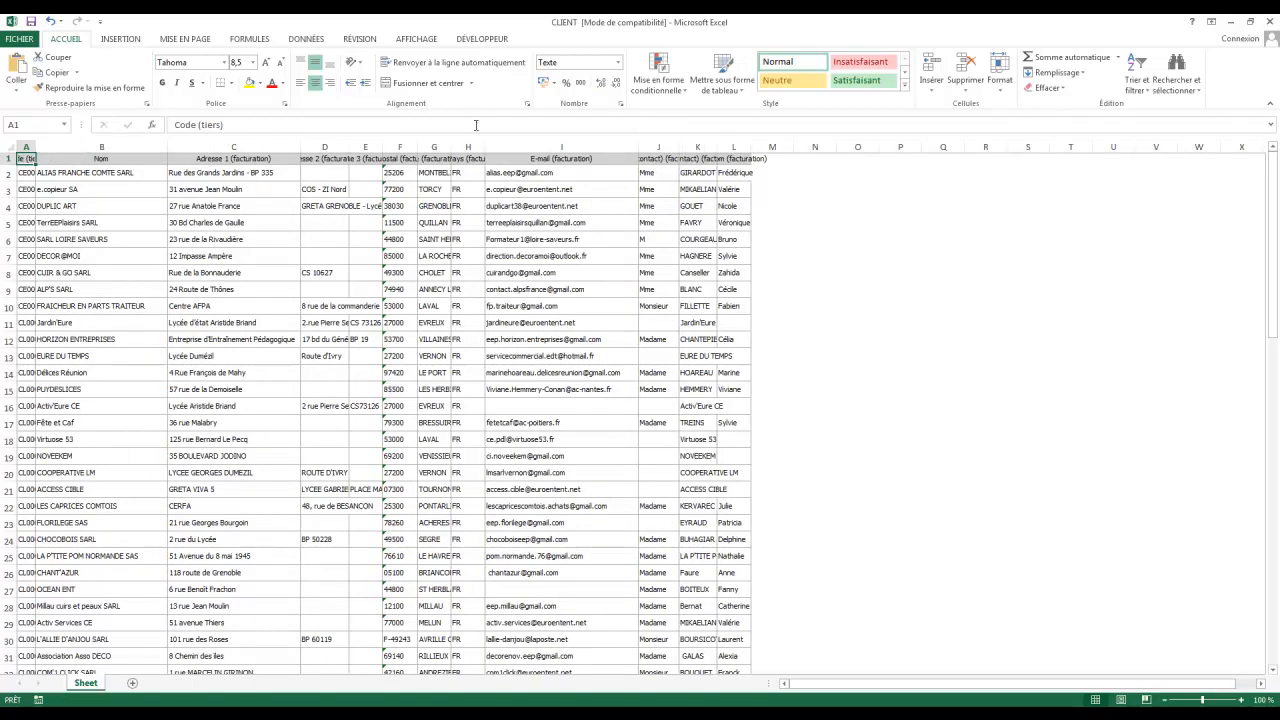
double_click(718, 147)
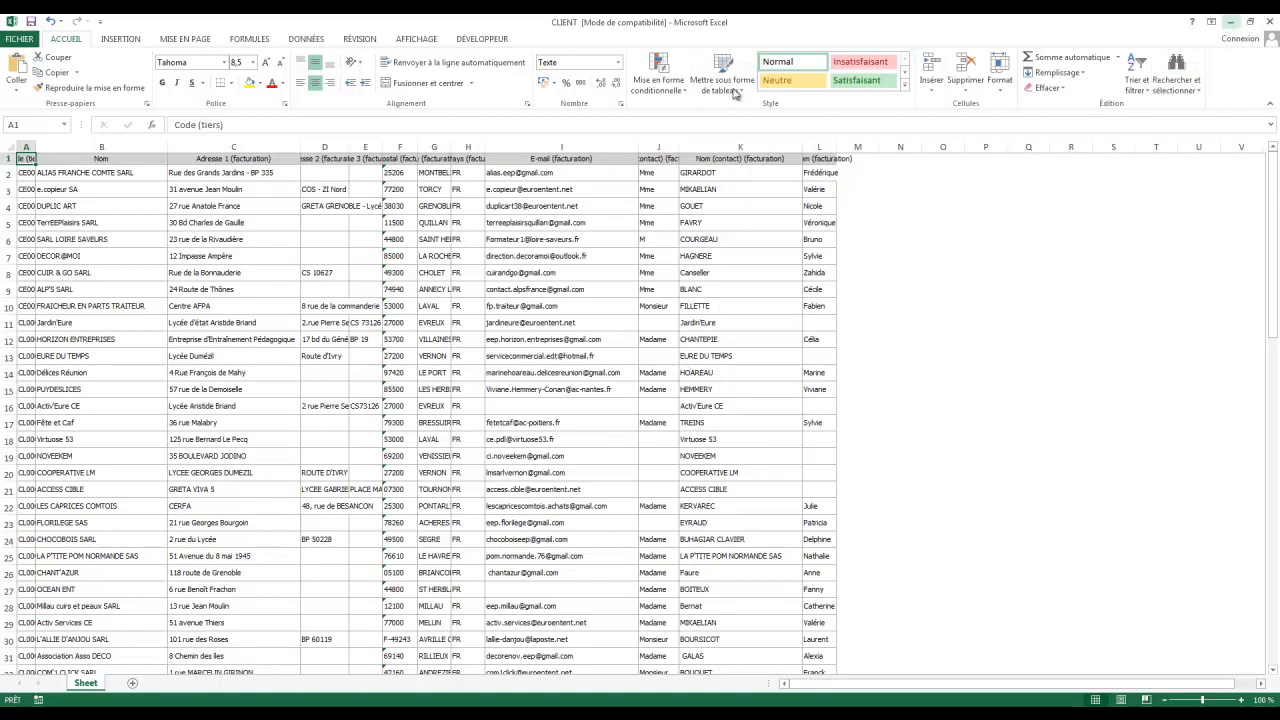
Step: Minimize both Excel workbooks and return to the sales software's client list
click(1231, 21)
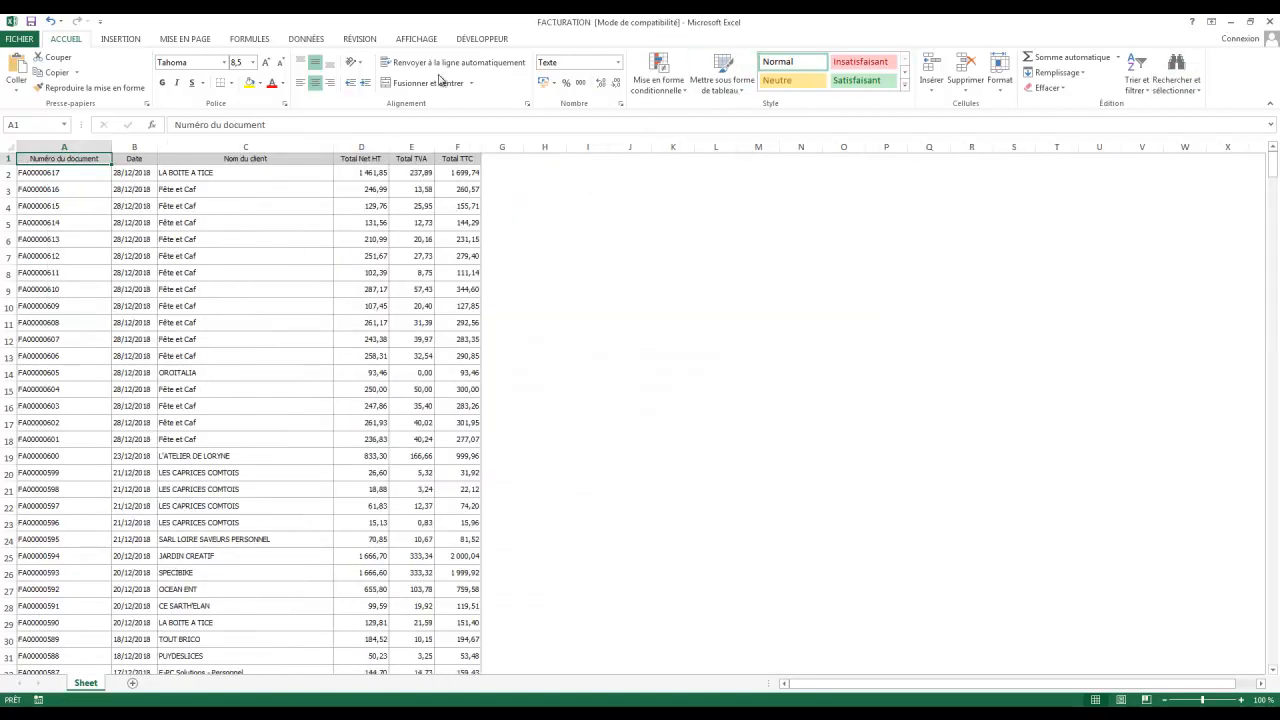
click(1234, 28)
click(526, 24)
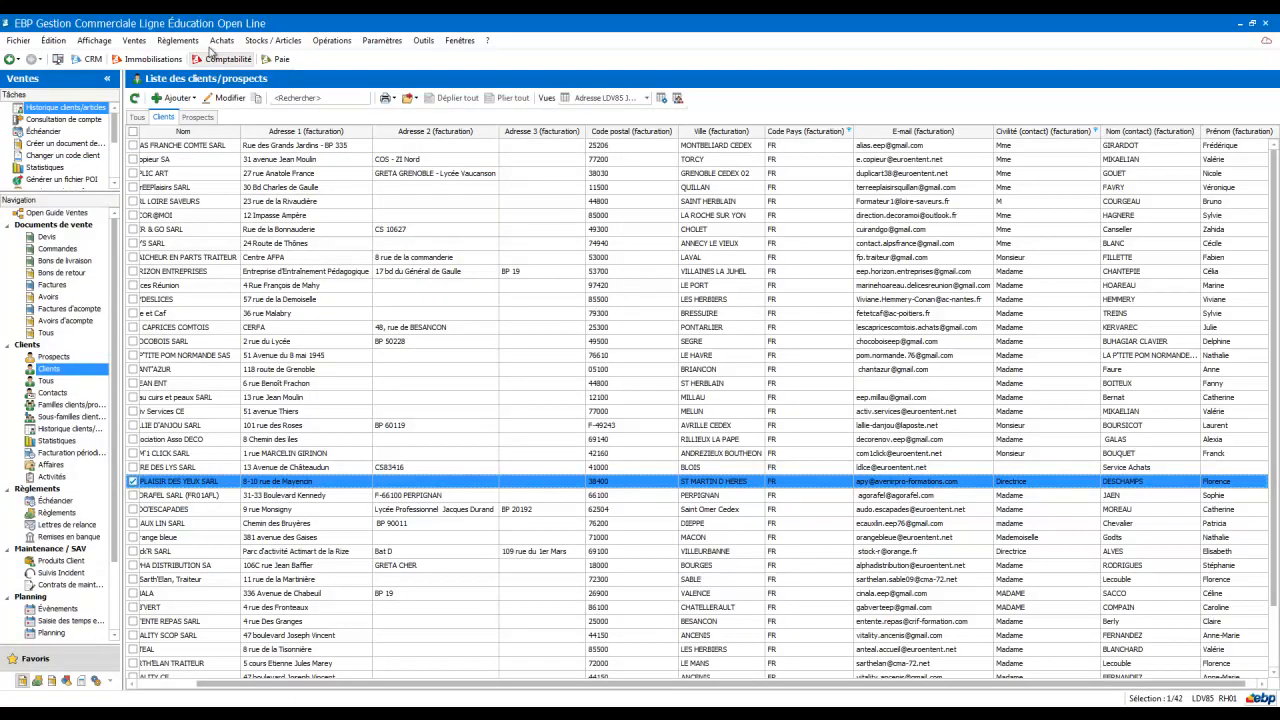